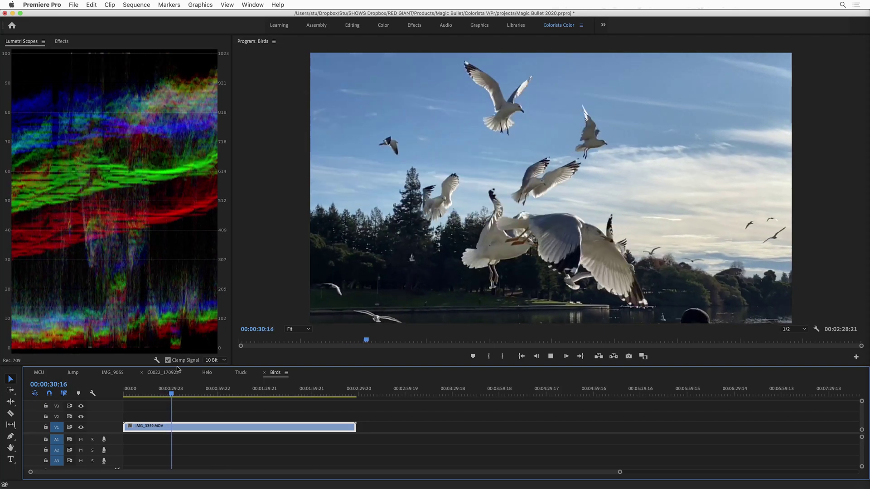
Stop the gull clip IMG_3359.MOV in the Birds sequence at 00:00:31:15.
key("space")
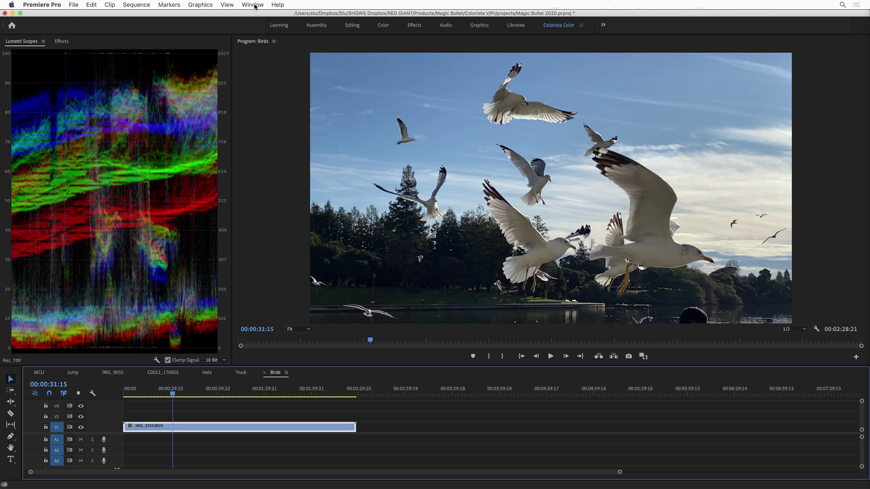
left_click(253, 5)
Open the Magic Bullet Colorista V extension panel and widen it beside the Program monitor.
mouse_move(269, 37)
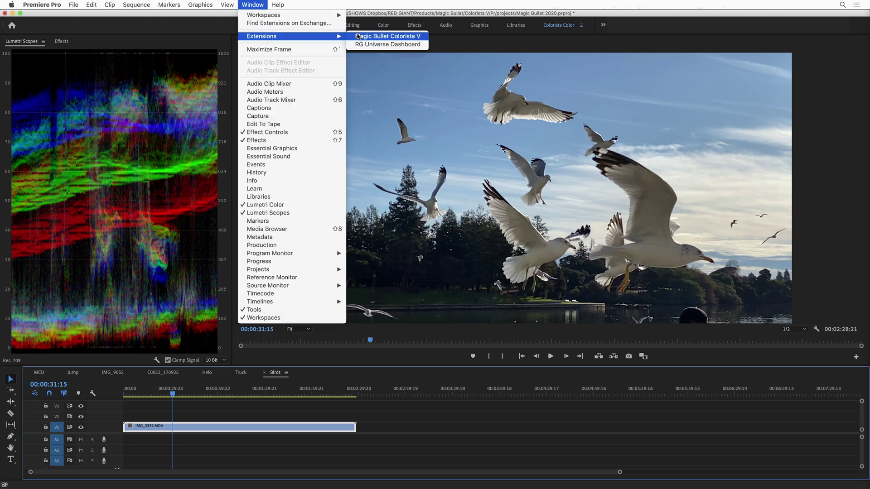
left_click(391, 35)
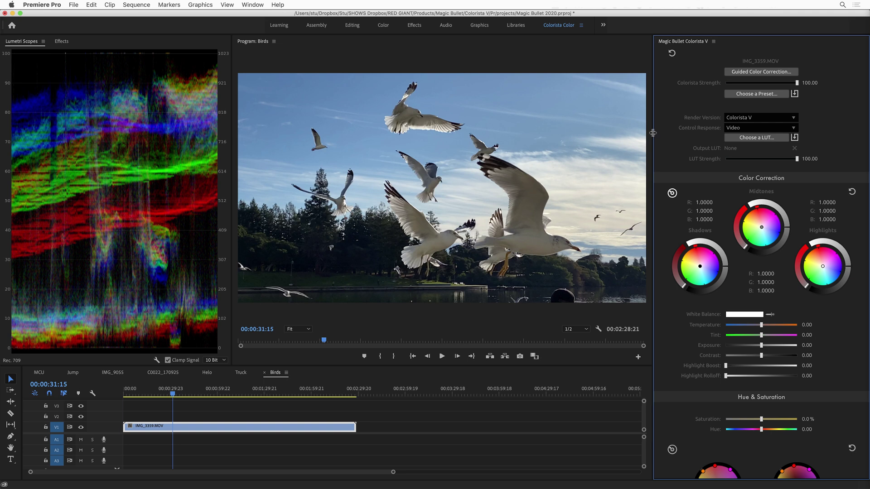
mouse_move(653, 133)
left_mouse_down()
mouse_move(447, 143)
mouse_move(642, 134)
left_mouse_up()
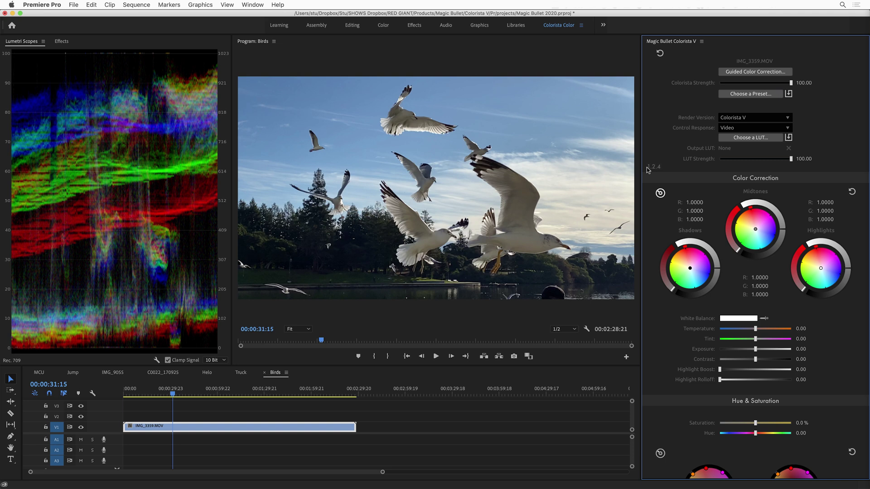
Grade the gulls with Colorista wheels: teal shadows, red-warm midtones, orange highlights, RGB readouts hidden.
mouse_move(755, 228)
left_mouse_down()
mouse_move(746, 219)
mouse_move(759, 236)
left_mouse_up()
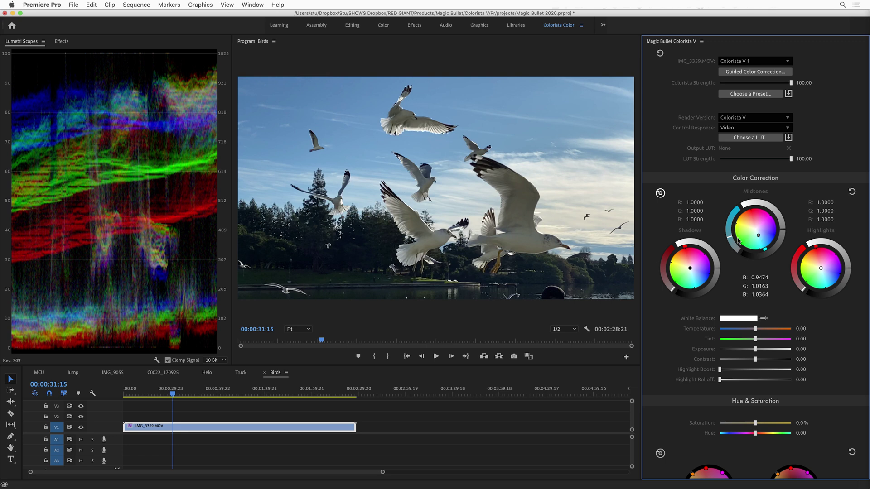
left_click_drag(759, 235, 754, 229)
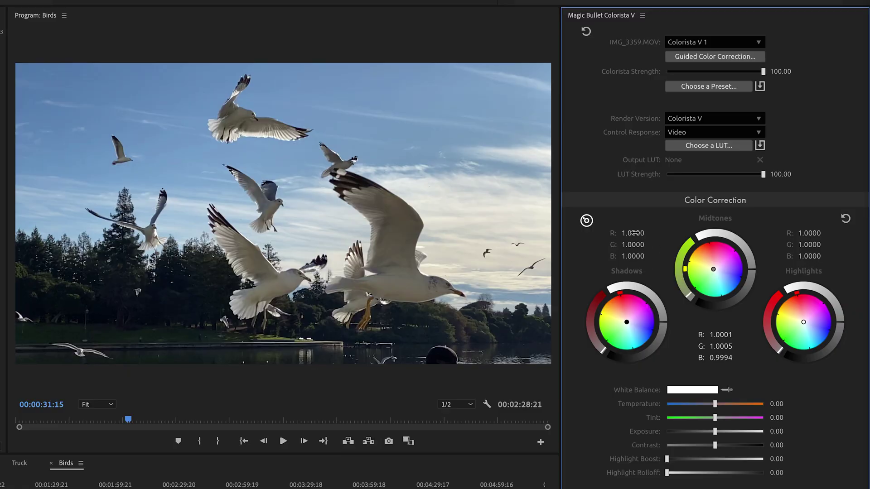
left_click(587, 221)
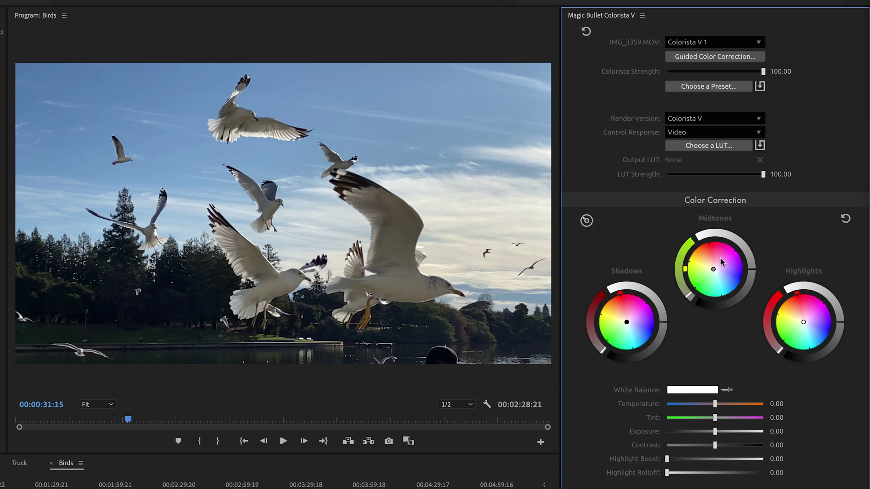
left_click_drag(720, 258, 712, 264)
left_click_drag(627, 323, 642, 328)
left_click_drag(712, 266, 712, 259)
left_click_drag(804, 323, 803, 319)
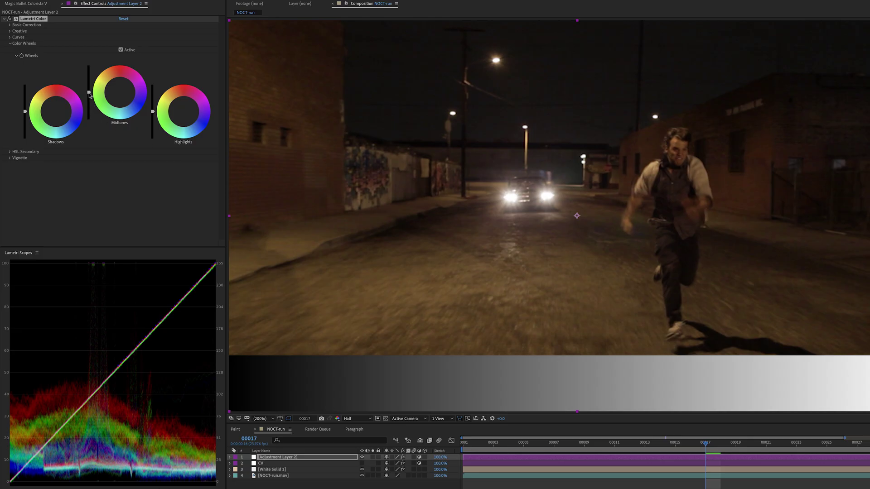
Darken the night shot's midtones as far as Lumetri allows, then delete the Lumetri Color effect.
left_click(88, 93)
left_click_drag(89, 94, 89, 119)
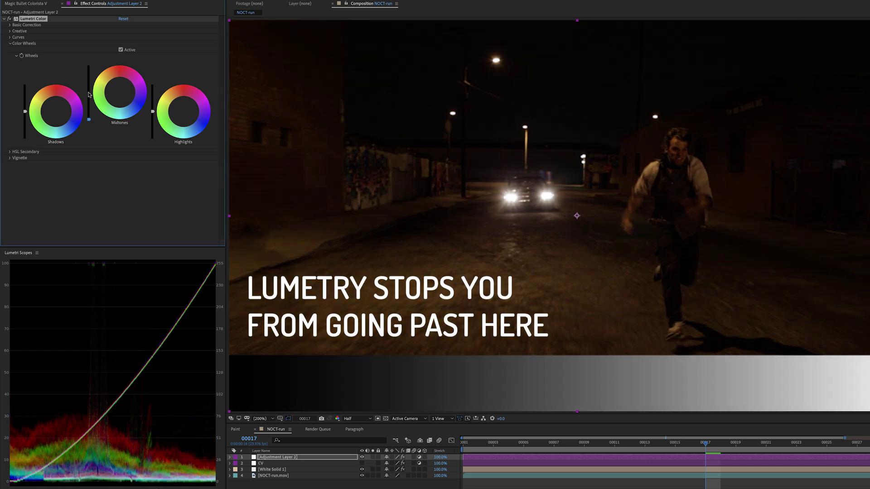
key("Delete")
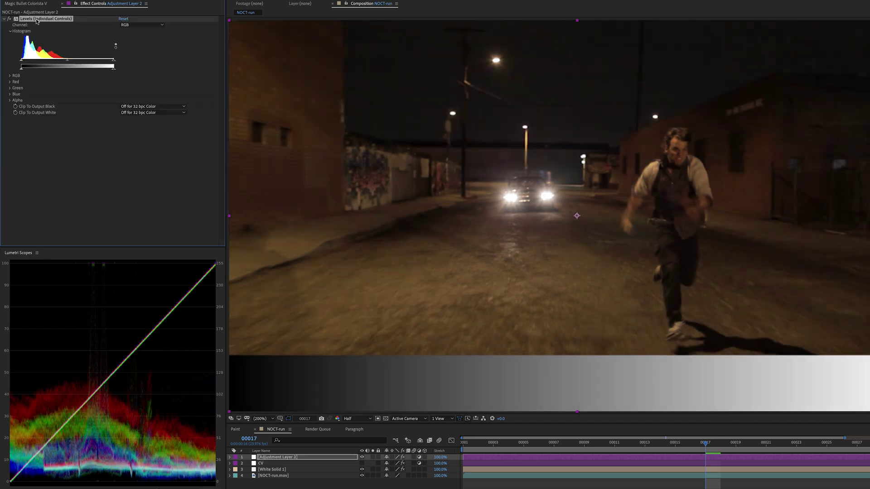
Crush the midtones with the Levels gamma, then enable the Colorista V layer and darken with its luma ring.
left_click_drag(66, 62, 101, 64)
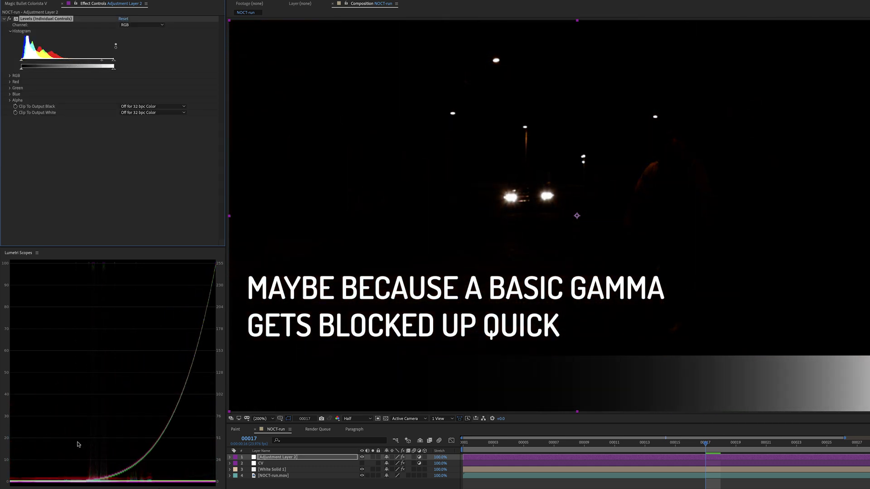
left_click(361, 463)
left_click_drag(141, 117, 107, 143)
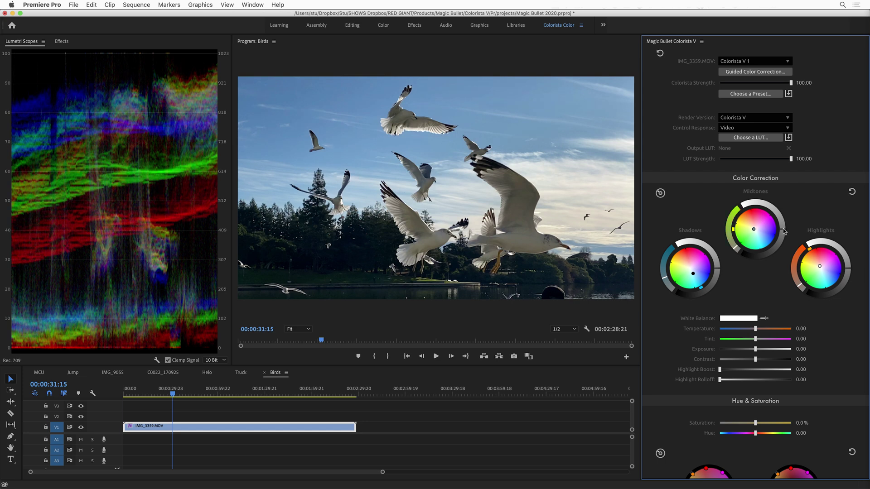
Reset Colorista's colour correction and warm the Truck clip's midtones toward orange-red.
left_click_drag(786, 232, 787, 229)
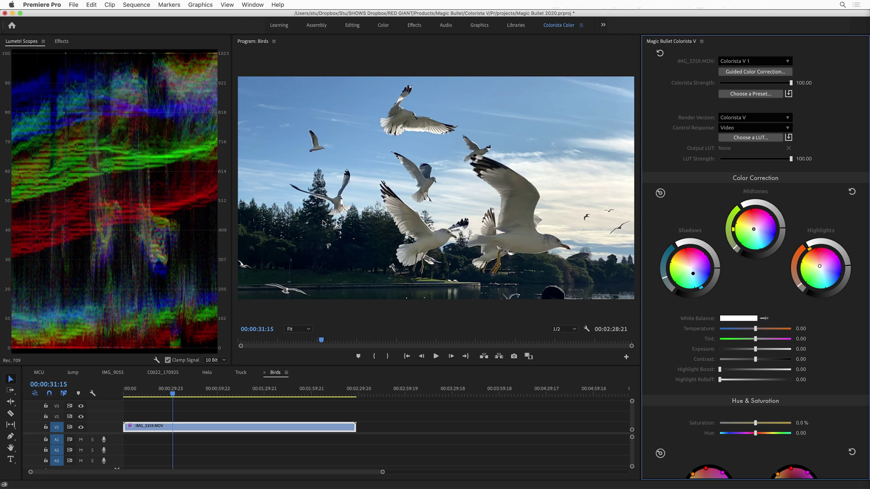
left_click(852, 192)
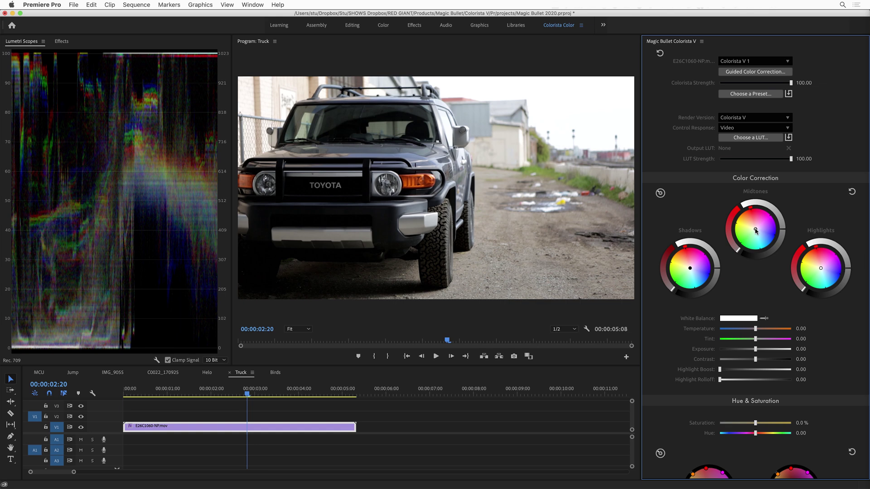
left_click_drag(756, 230, 748, 216)
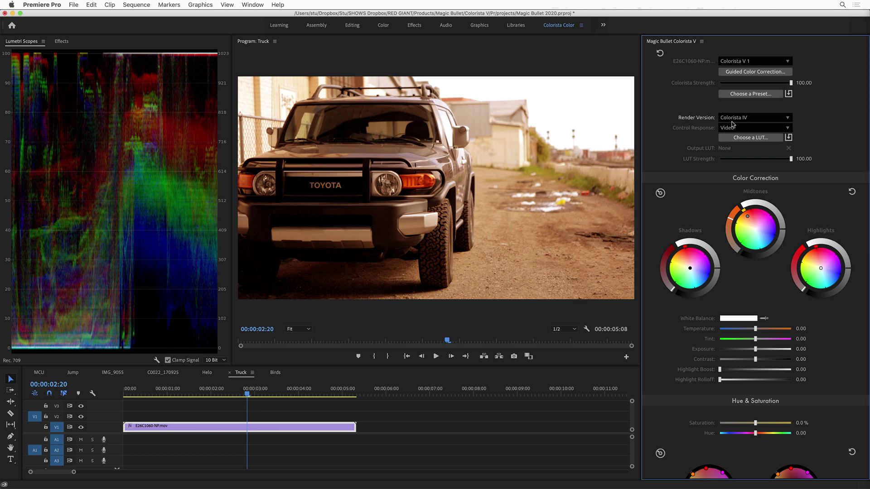
Set the Truck clip's Colorista Render Version back to Colorista V.
left_click(734, 119)
left_click(741, 136)
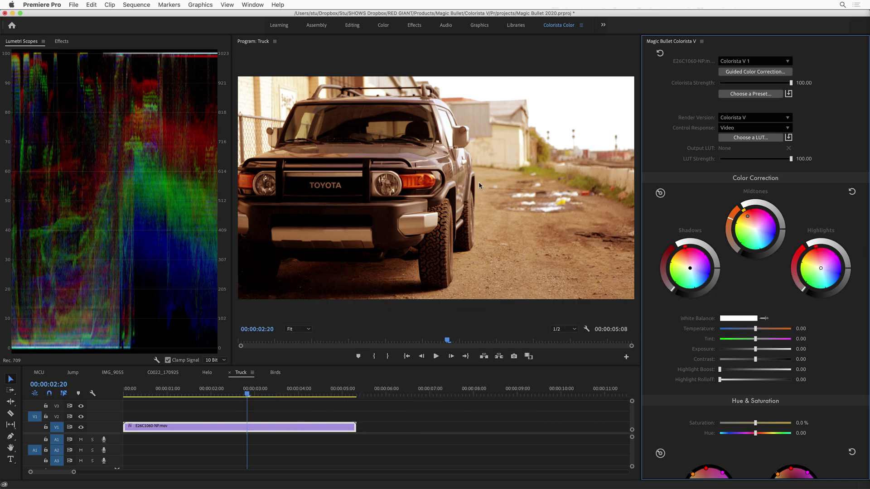
left_click(738, 118)
left_click(709, 119)
Reset the Midtones wheel, switch Lumetri Scopes from 10 Bit to HDR, and tint the truck's highlights orange.
double_click(749, 219)
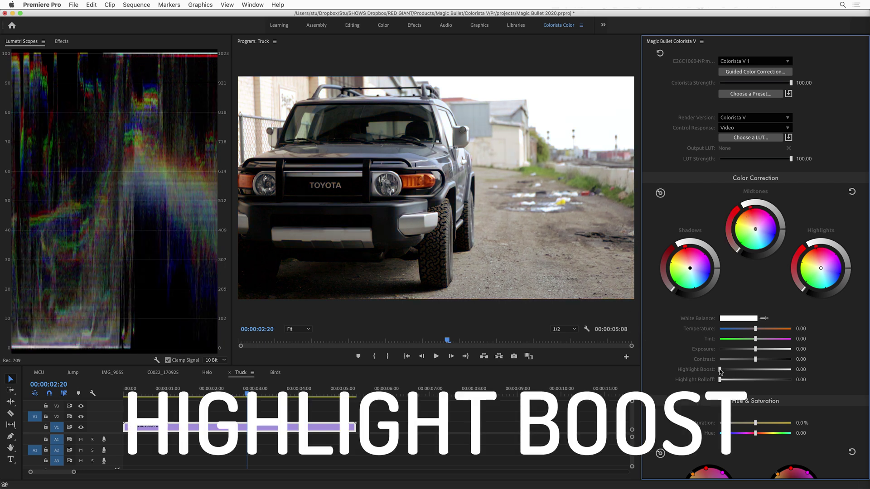
left_click(215, 361)
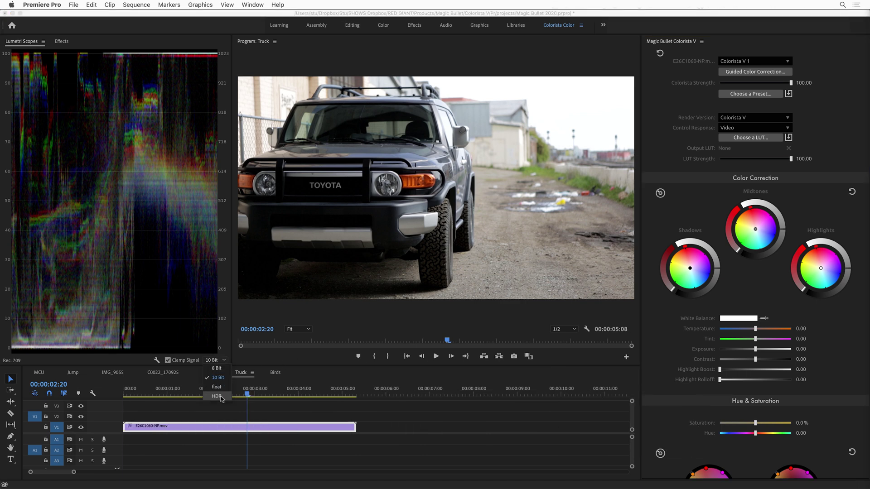
left_click(217, 397)
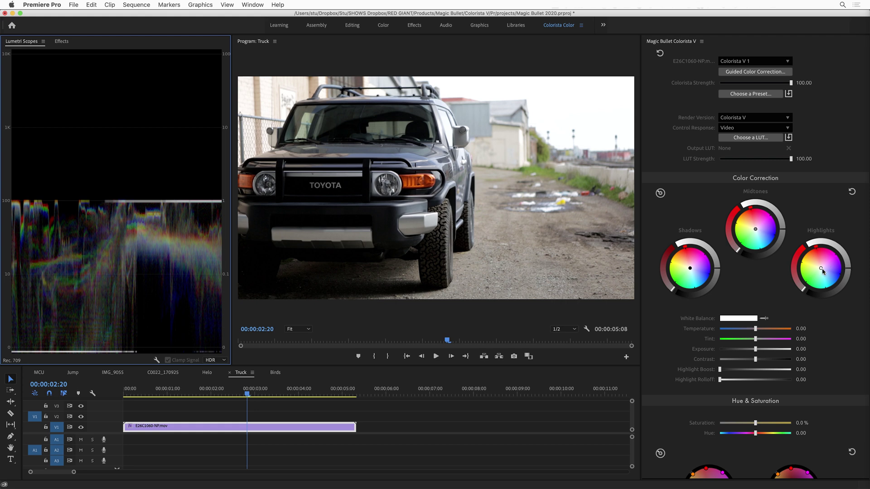
left_click_drag(820, 268, 813, 258)
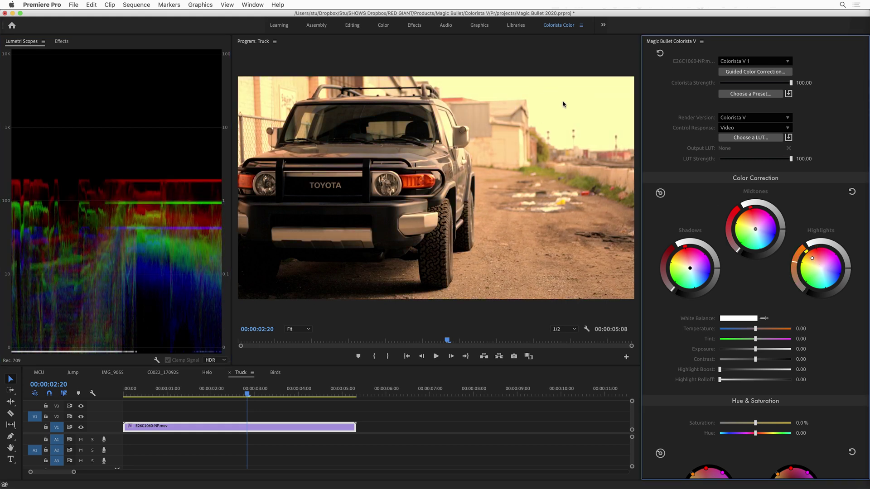
double_click(812, 259)
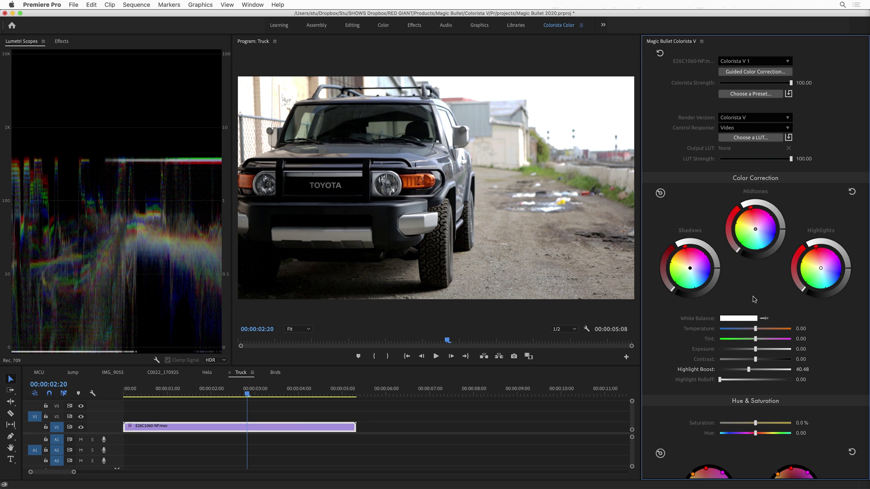
left_click_drag(749, 370, 713, 371)
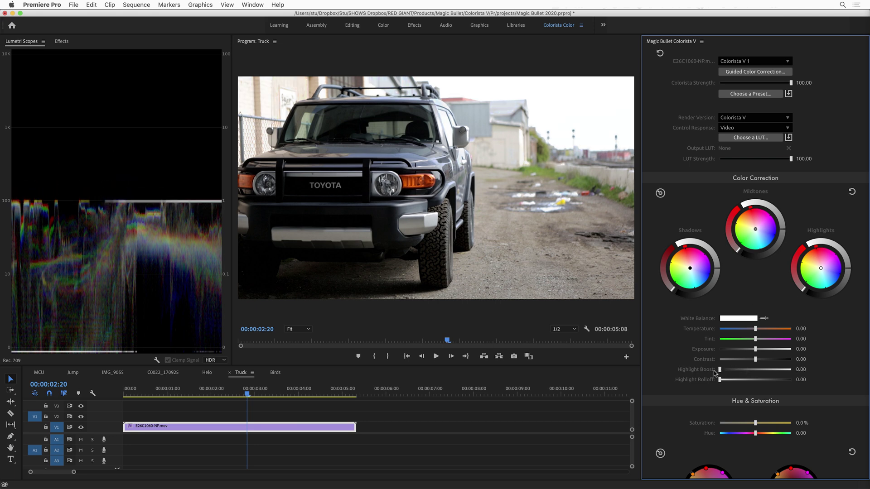
Raise the truck's Highlight Boost to 18.45 and shift its highlights tint from orange to cyan.
left_click_drag(821, 268, 812, 258)
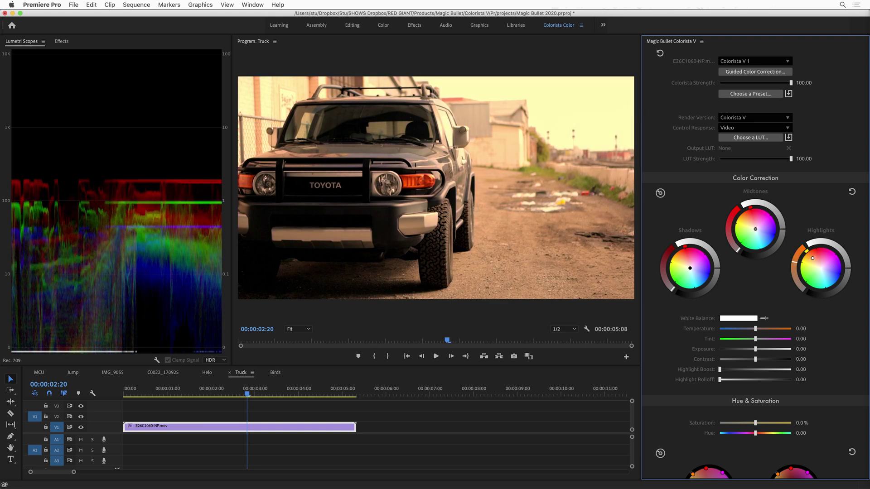
left_click_drag(720, 370, 732, 370)
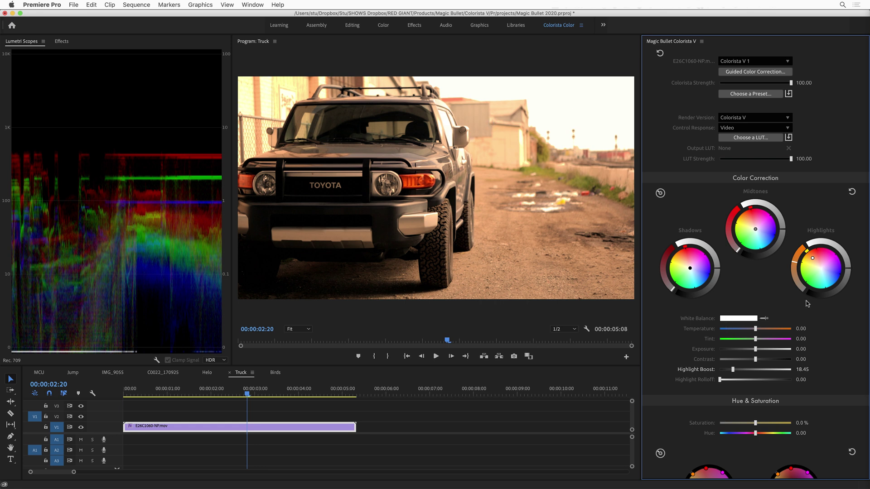
left_click_drag(814, 259, 811, 290)
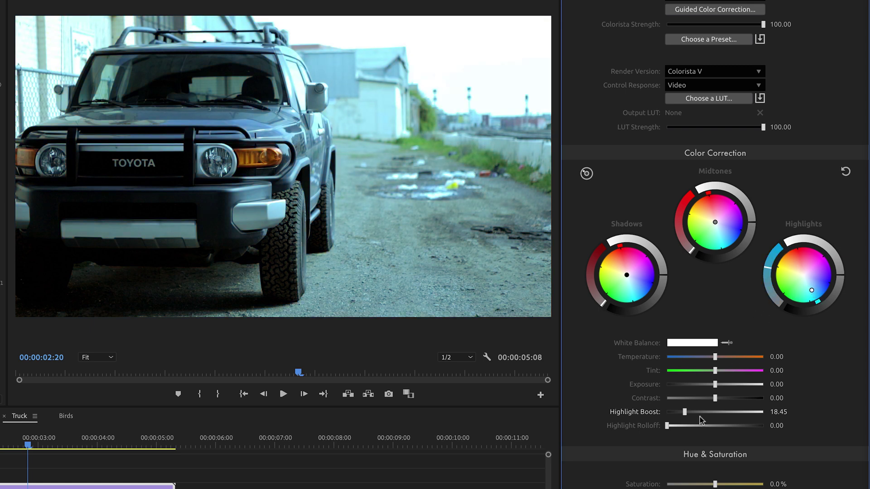
Push the truck's highlights to cyan, set Saturation to -28.6% and Highlight Boost to 21.43.
double_click(684, 412)
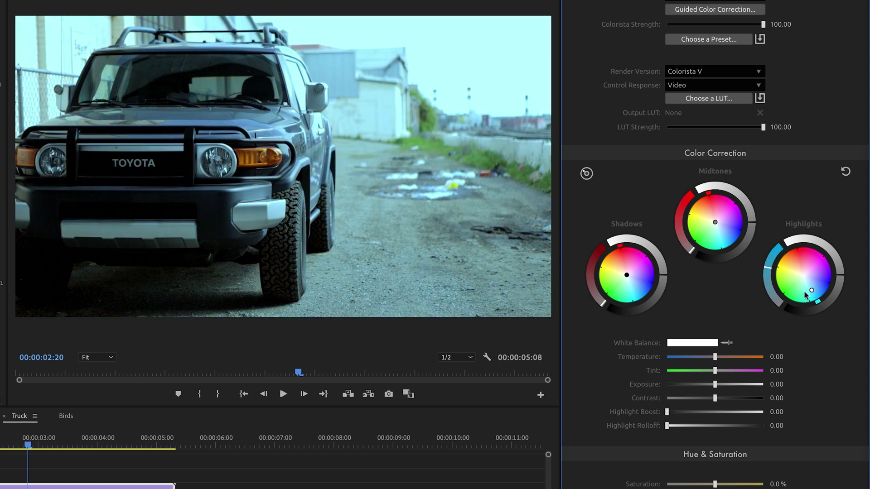
left_click_drag(814, 292, 837, 295)
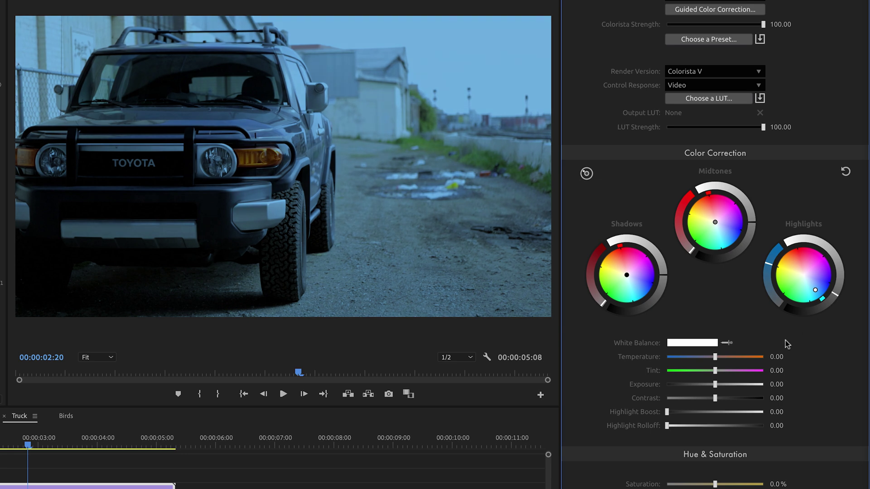
left_click_drag(715, 486, 703, 486)
left_click_drag(673, 414, 687, 414)
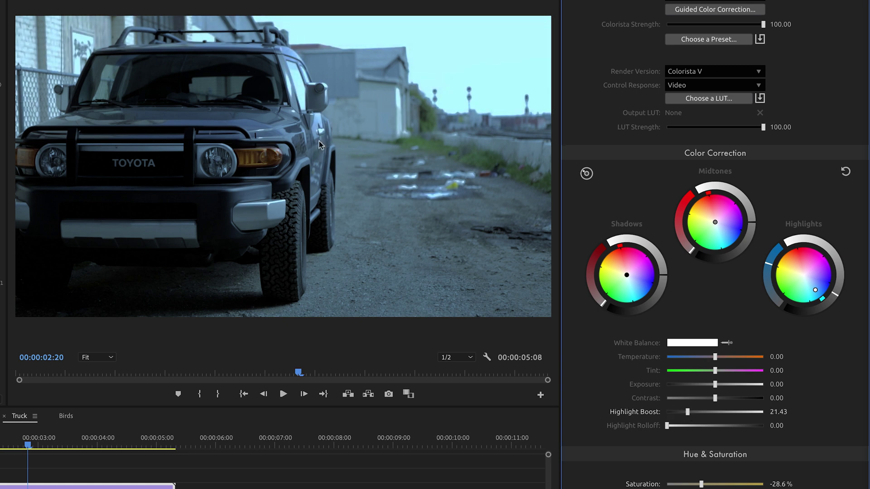
On the Birds clip, warm the highlights orange, set Highlight Boost to 74.70 and Highlight Rolloff to 79.17.
left_click(66, 416)
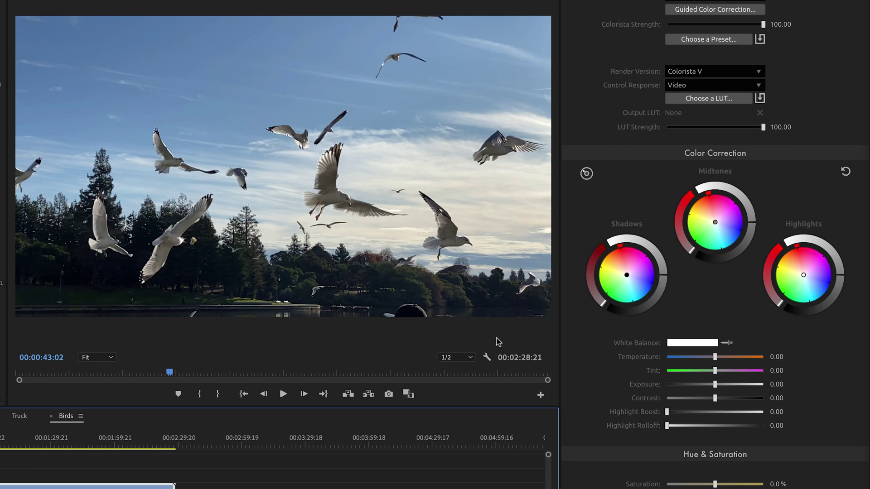
left_click_drag(814, 276, 791, 259)
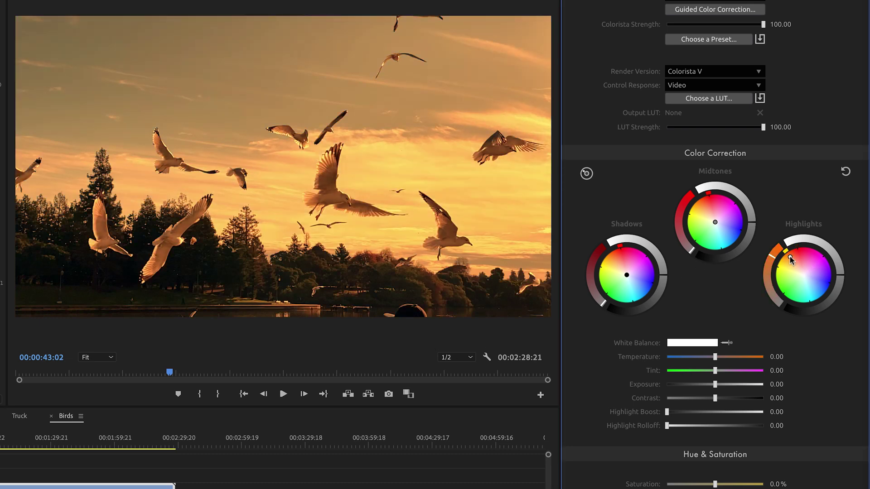
left_click_drag(667, 414, 742, 412)
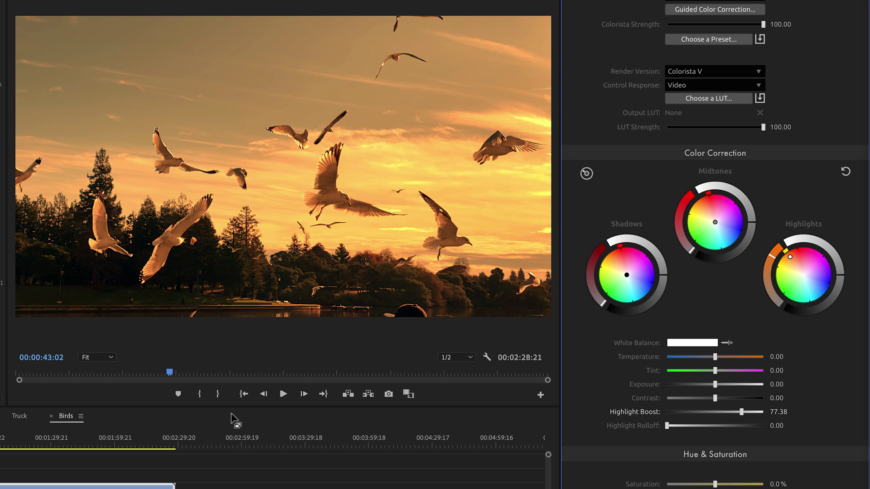
key("space")
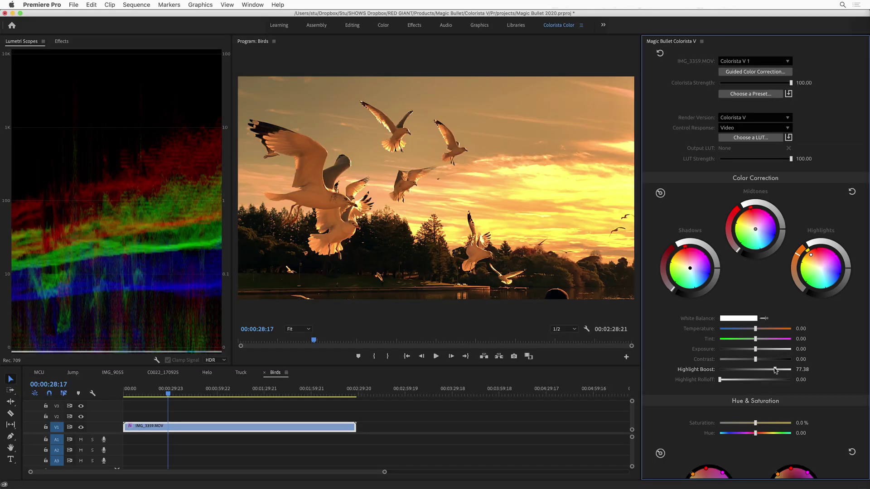
left_click(774, 370)
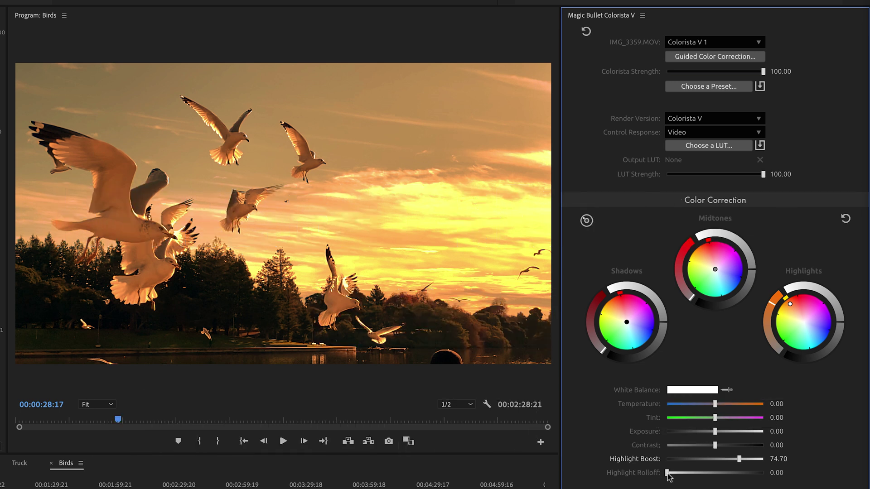
left_click_drag(667, 474, 743, 474)
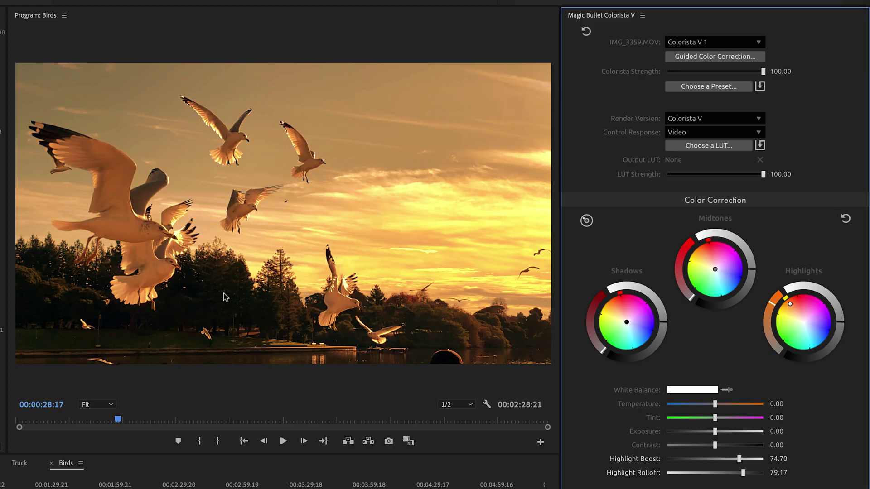
Play and stop the birds clip to review its rolled-off highlights.
key("space")
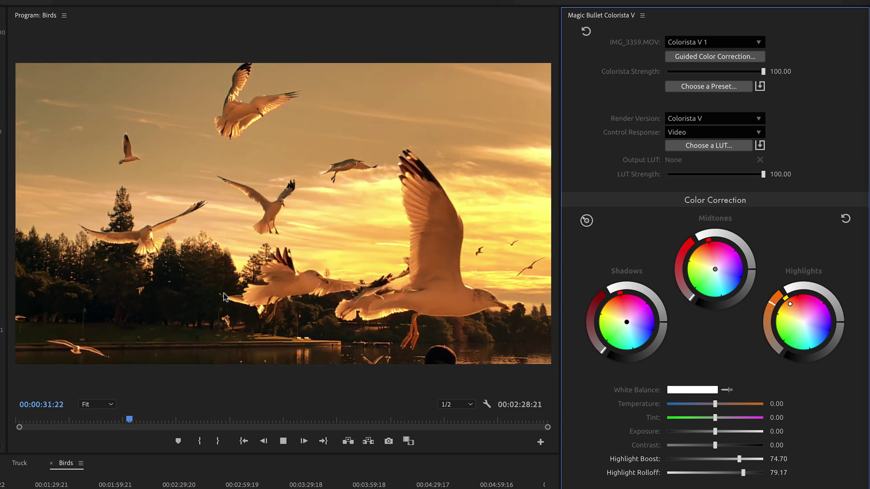
key("space")
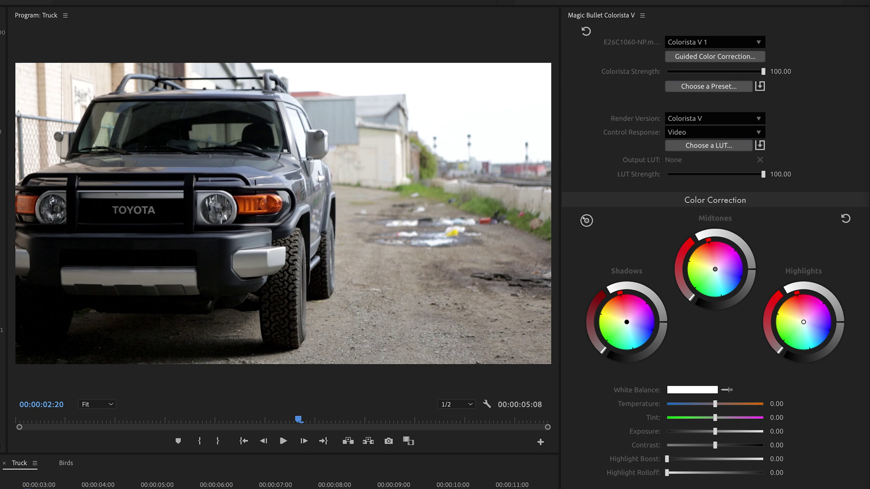
Push the Shadows wheel toward cyan and Highlights toward orange, then fine-tune the shadow level.
left_click_drag(627, 323, 633, 336)
left_click_drag(804, 322, 796, 310)
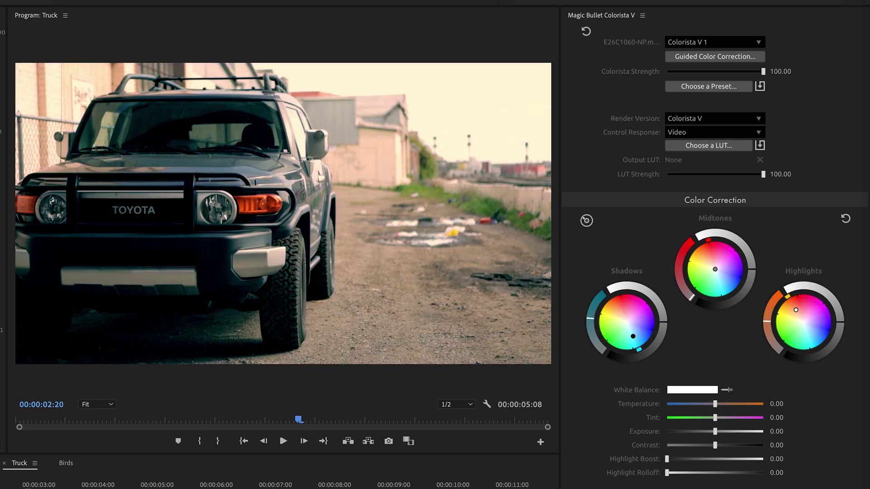
left_click_drag(633, 337, 631, 336)
left_click_drag(665, 322, 665, 308)
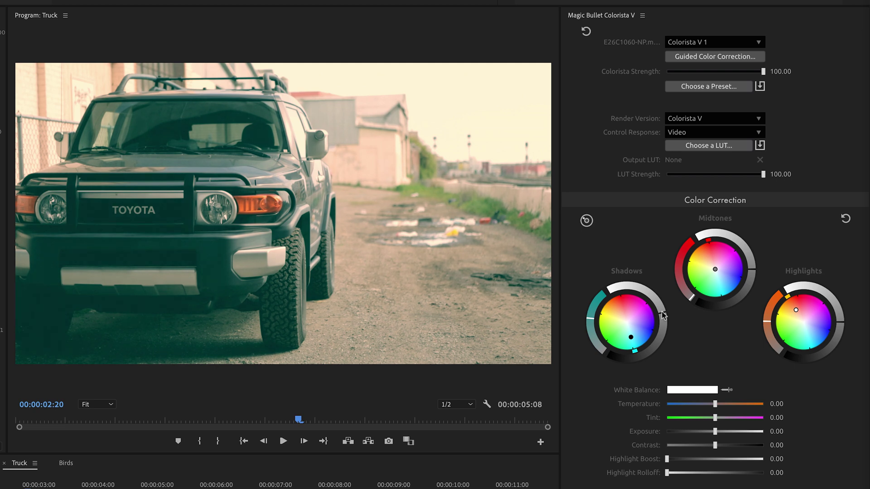
left_click_drag(663, 316, 665, 317)
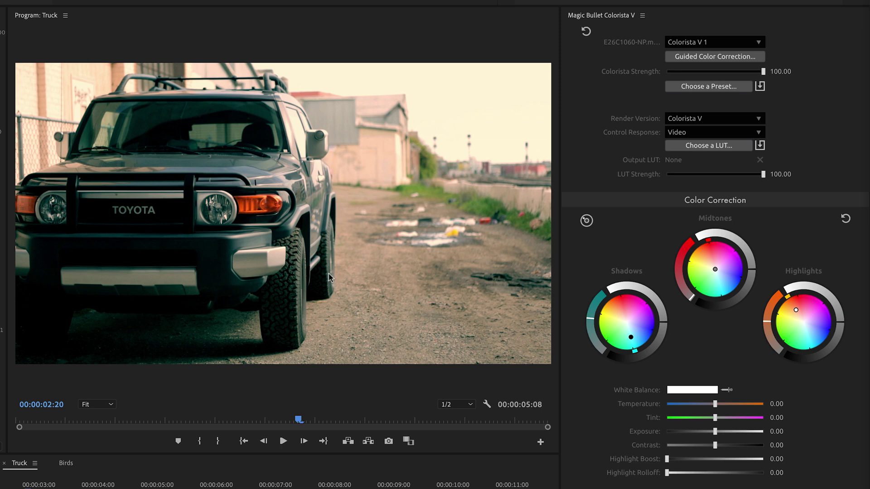
scroll(715, 245, "down", 12)
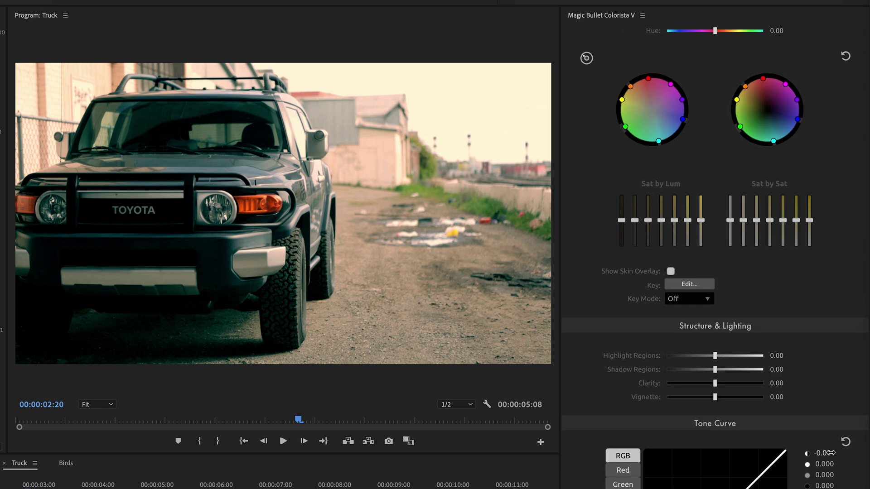
Shift the hues so the blue sweater turns teal and the red vest redder.
left_click_drag(825, 465, 839, 466)
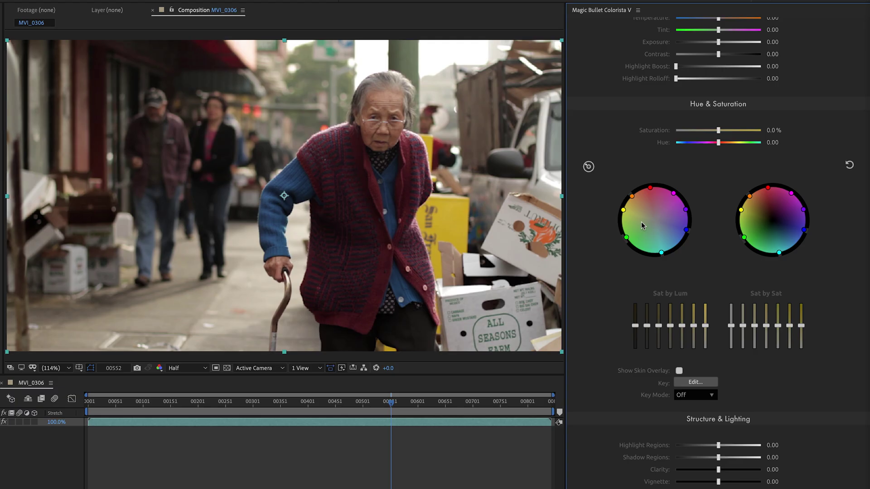
left_click_drag(647, 178, 647, 206)
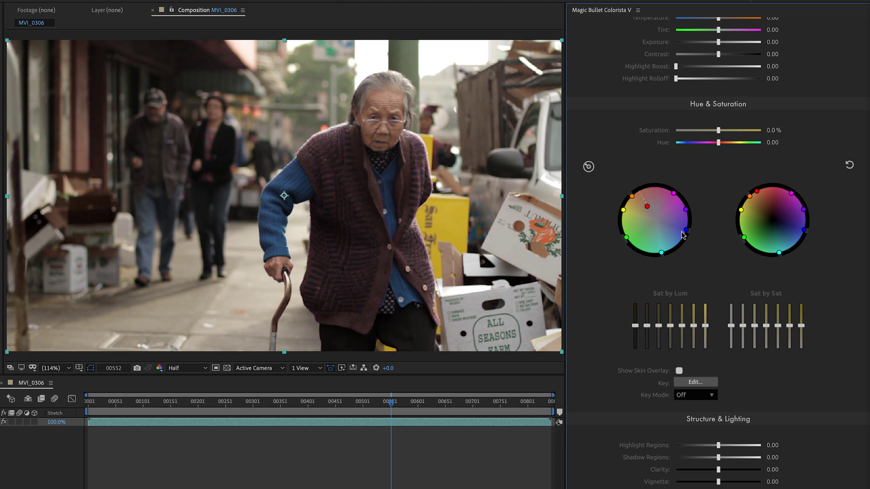
left_click_drag(685, 230, 683, 256)
mouse_move(647, 206)
left_mouse_down()
mouse_move(645, 187)
mouse_move(629, 204)
mouse_move(637, 208)
left_mouse_up()
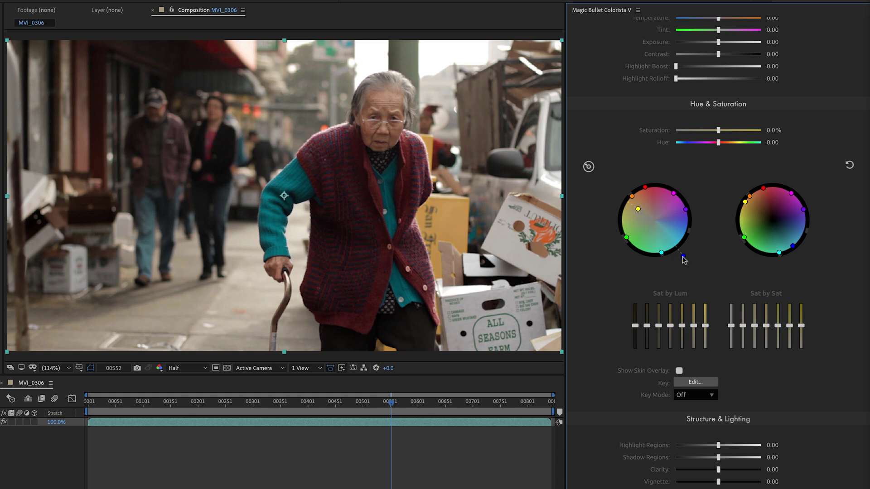
left_click_drag(683, 256, 664, 235)
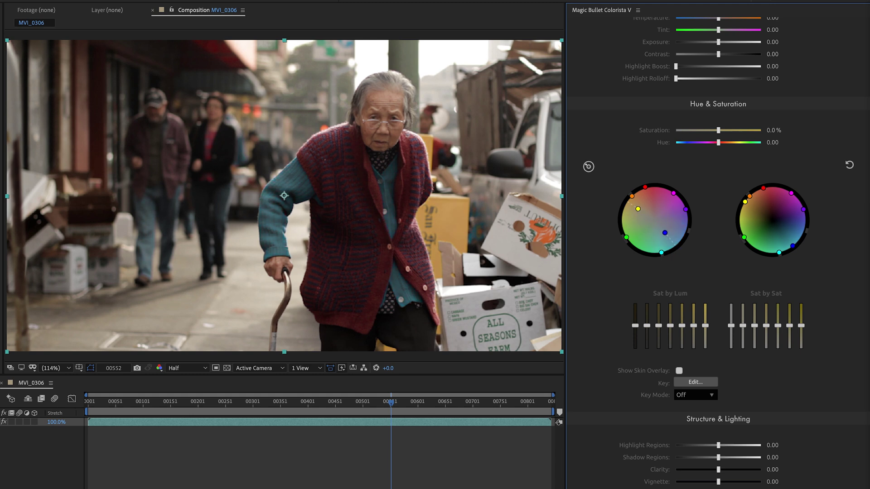
left_click_drag(645, 187, 641, 194)
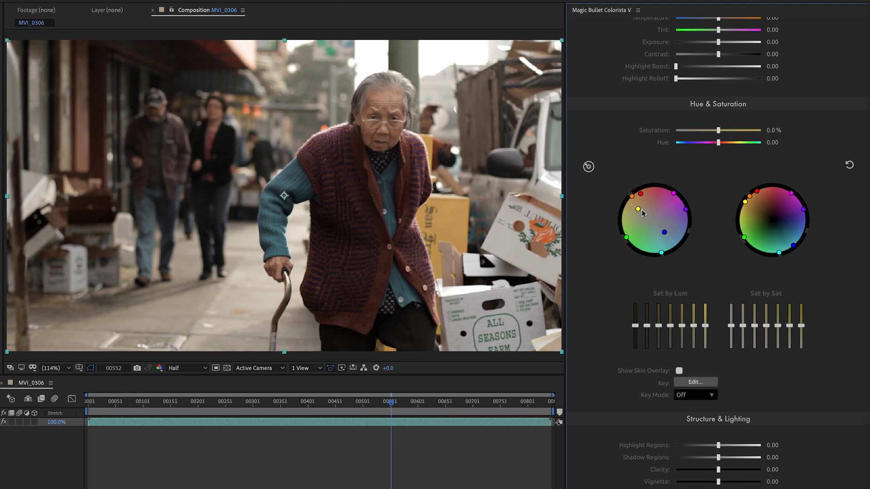
Lower saturation of blue, red and yellow tones, then reset the saturation wheel.
left_click_drag(793, 245, 784, 236)
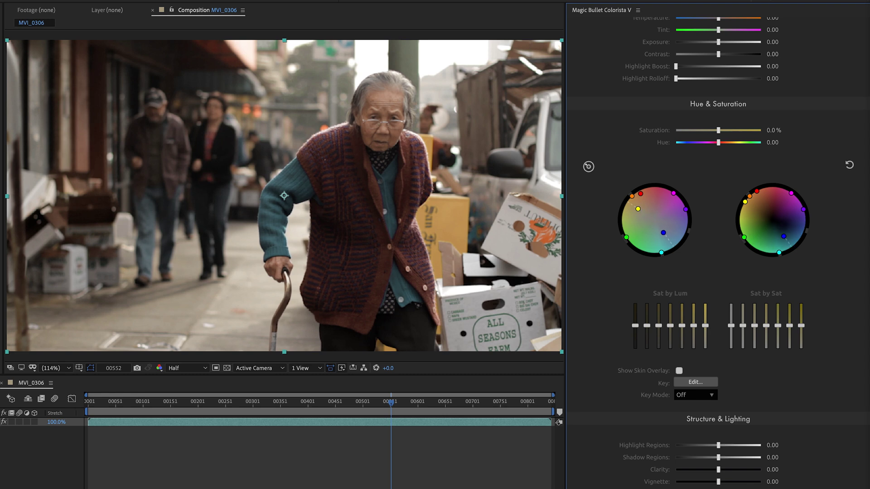
left_click_drag(757, 192, 763, 200)
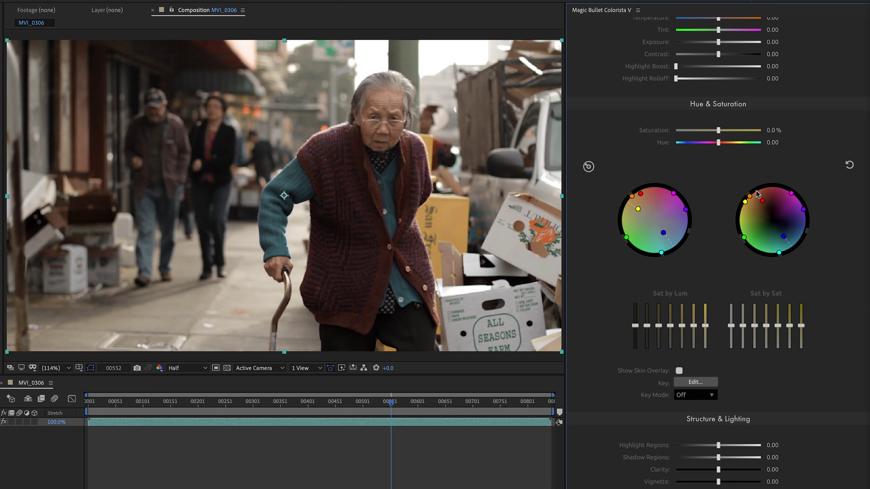
left_click_drag(745, 202, 757, 211)
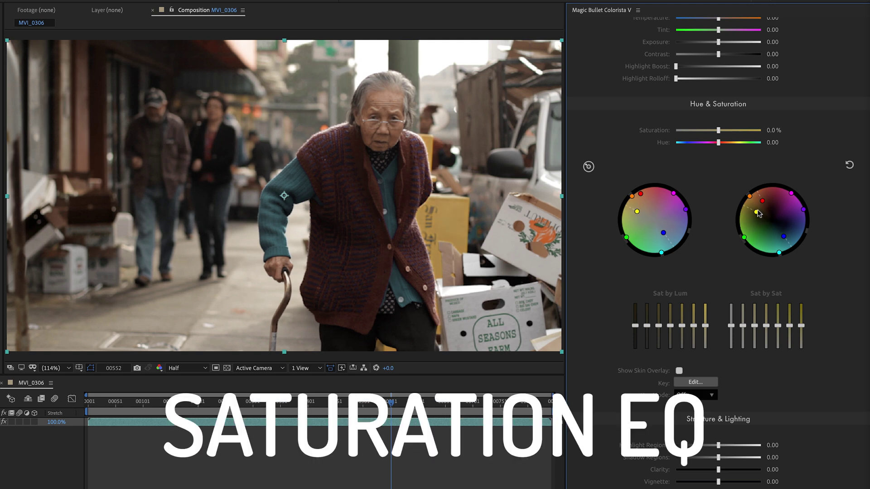
left_click(850, 165)
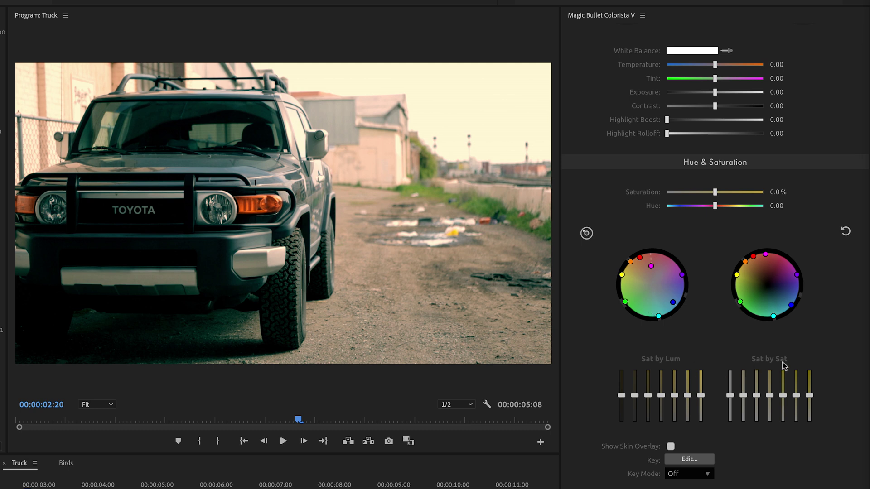
Reset both hue wheels and pull down Sat by Lum for the darkest bands.
left_click(845, 232)
left_click_drag(622, 396, 622, 426)
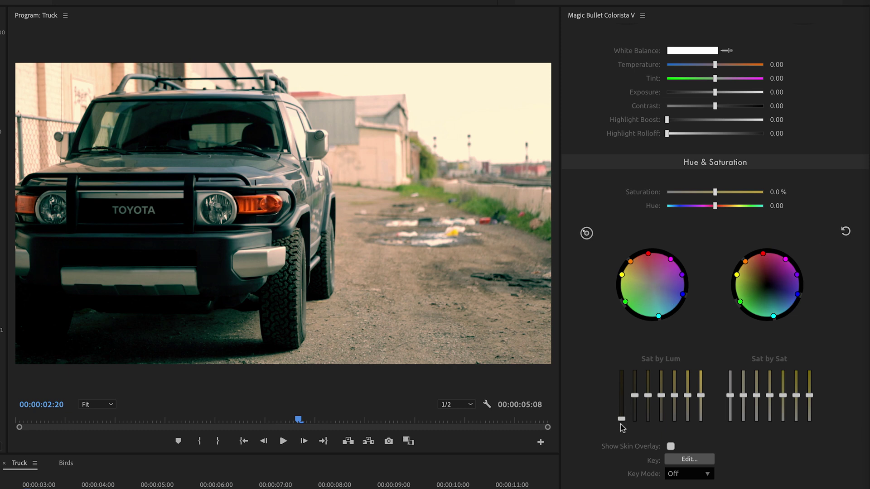
left_click_drag(634, 395, 636, 413)
left_click_drag(648, 396, 649, 398)
Redo the Sat by Lum cut on the darkest tones and lower Sat by Sat for the least saturated colours.
left_click(846, 232)
left_click_drag(623, 398, 623, 425)
mouse_move(635, 397)
left_mouse_down()
mouse_move(638, 413)
mouse_move(651, 402)
mouse_move(704, 414)
mouse_move(688, 401)
mouse_move(648, 399)
left_mouse_up()
left_click_drag(731, 397, 768, 398)
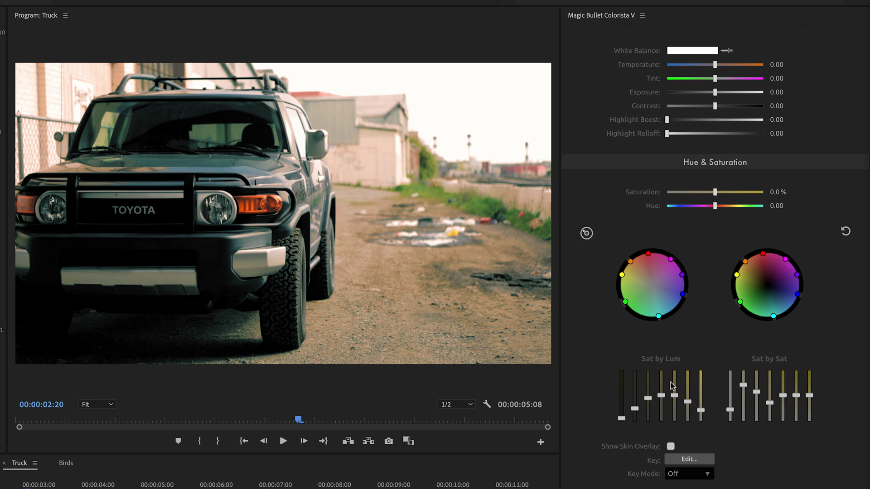
scroll(796, 398, "up", 5)
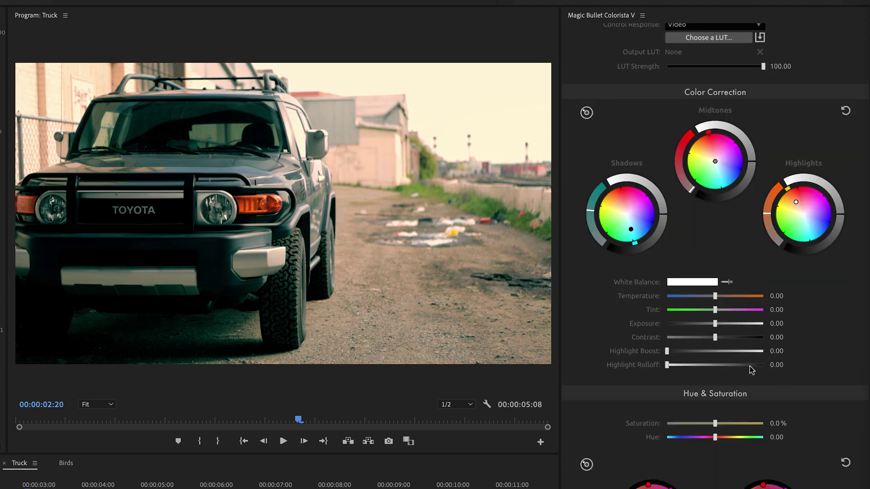
Cool Temperature to -4.76, keeping Exposure and Contrast reset to zero.
left_click_drag(715, 298, 721, 327)
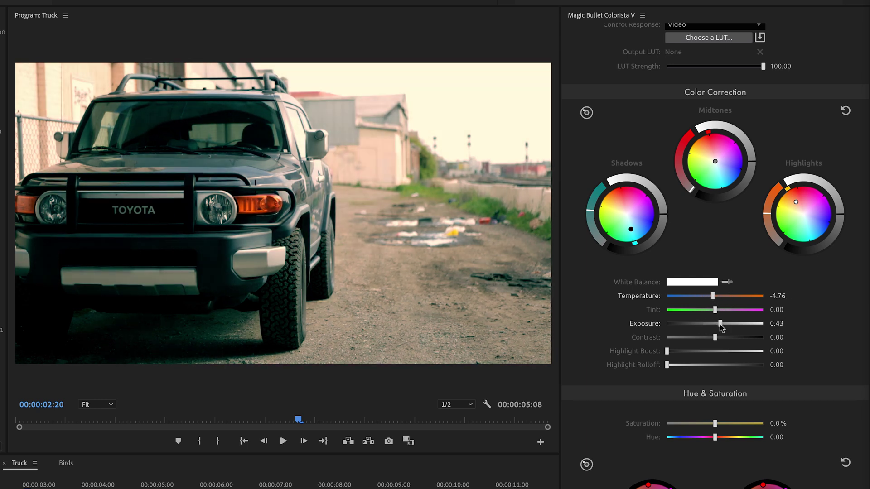
double_click(721, 324)
left_click_drag(718, 341, 740, 341)
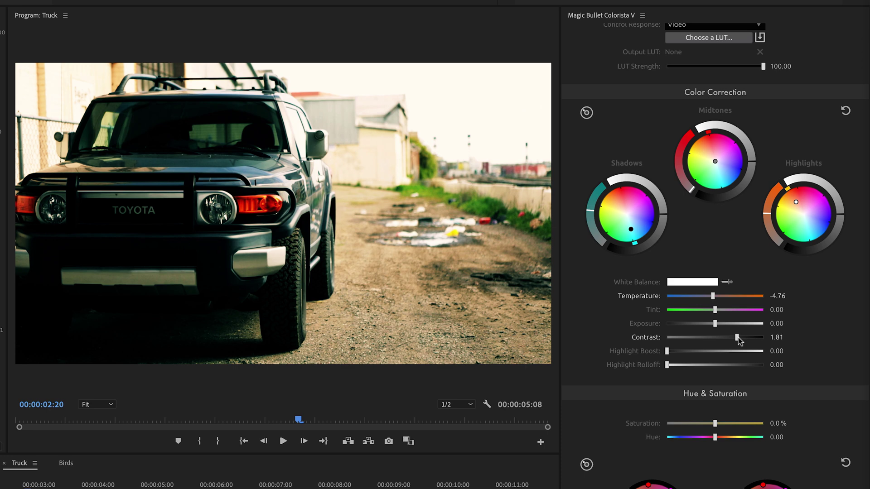
double_click(737, 338)
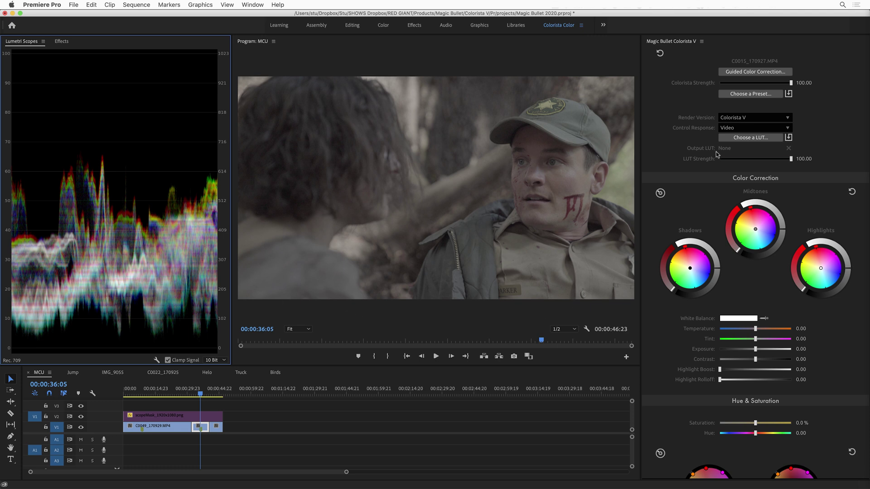
Start Guided Color Correction on the MCU clip as log footage and set the black level.
left_click(754, 72)
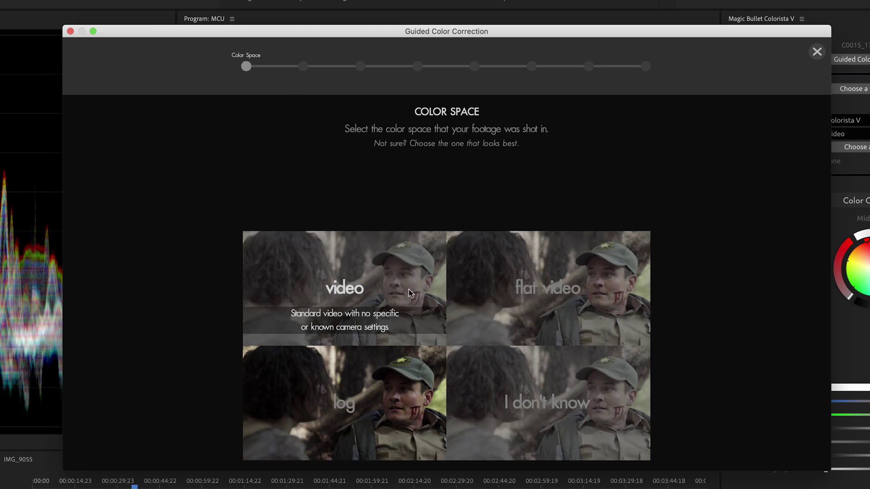
left_click(401, 386)
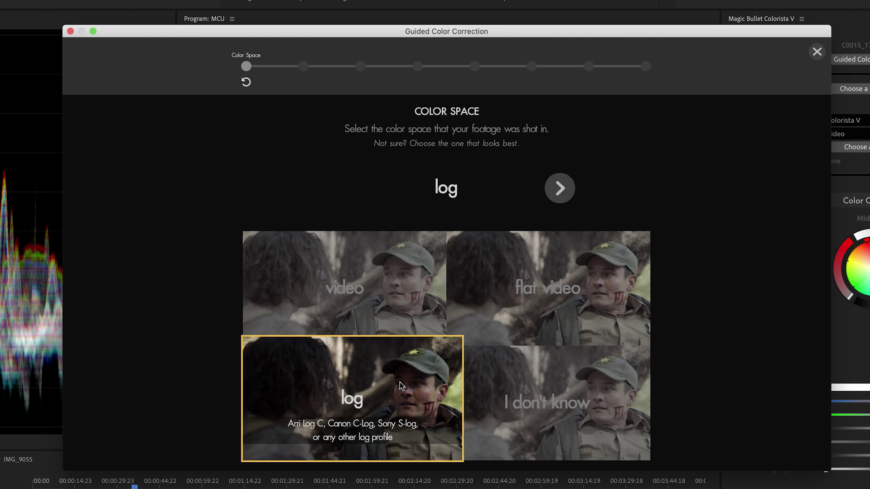
left_click(560, 189)
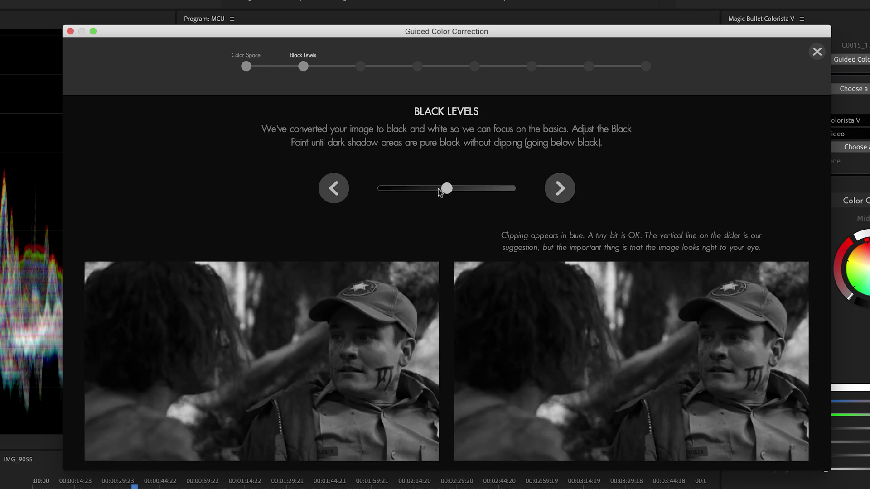
left_click_drag(446, 188, 445, 189)
left_click(561, 189)
Set the white level, brighten the midtones, and accept the contrast step.
left_click_drag(428, 191, 446, 192)
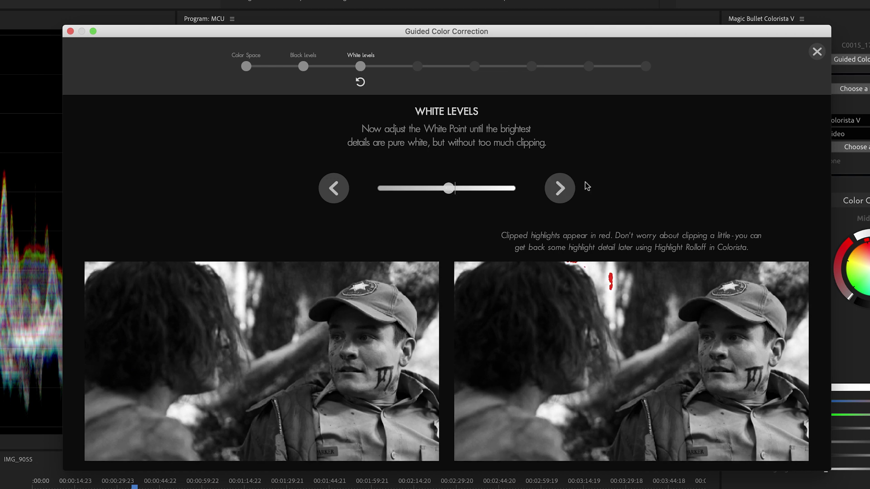
left_click(559, 188)
left_click_drag(434, 189, 447, 190)
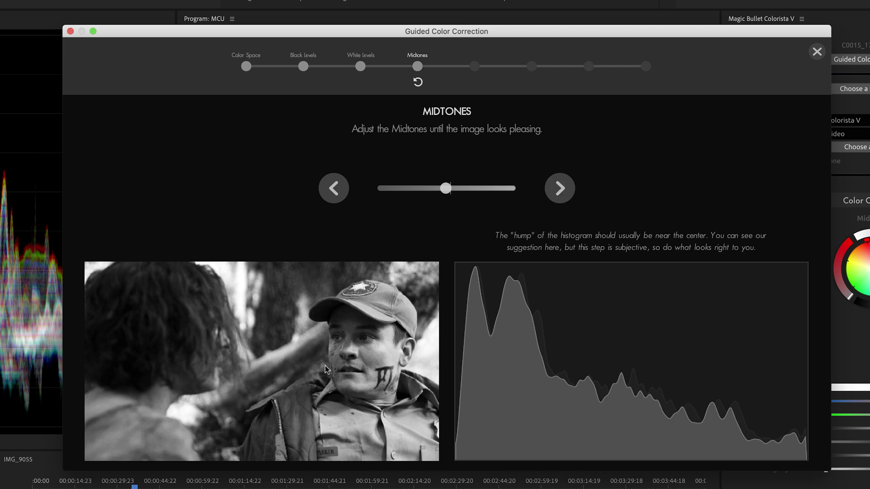
left_click(560, 190)
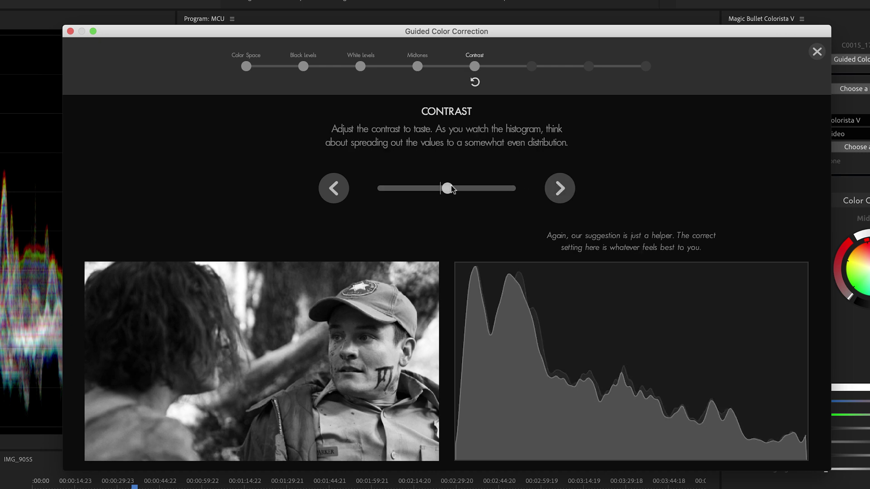
left_click(555, 190)
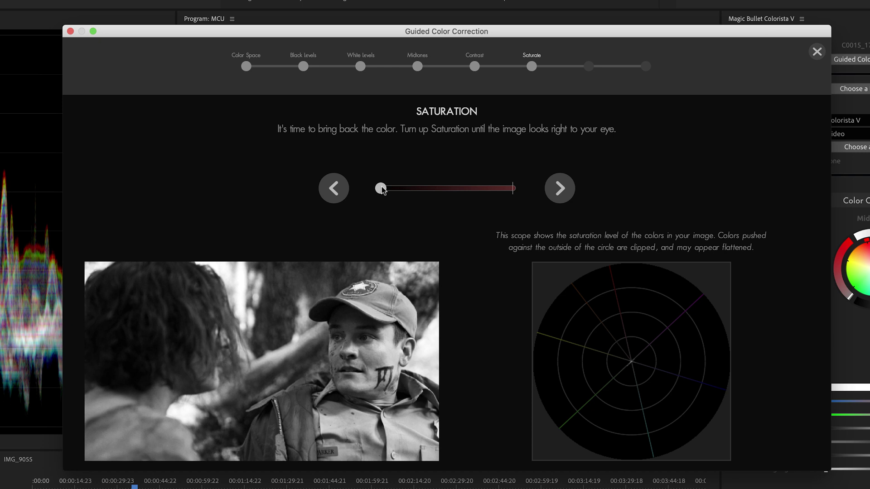
Restore saturation to the close-up, then slightly cool it and nudge the tint.
left_click_drag(382, 187, 481, 188)
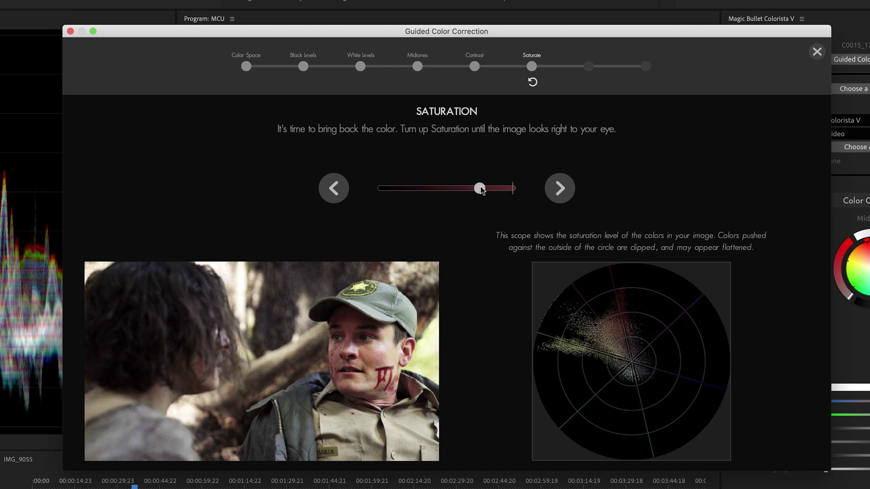
left_click(558, 189)
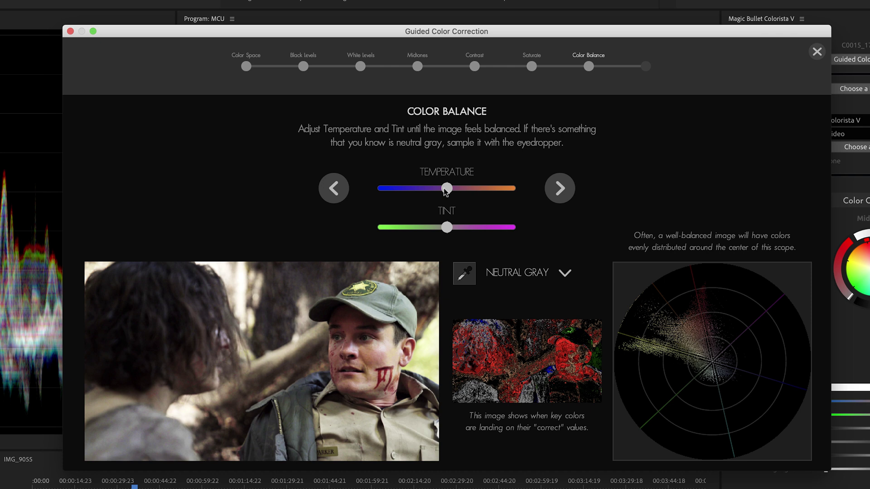
left_click_drag(447, 188, 445, 189)
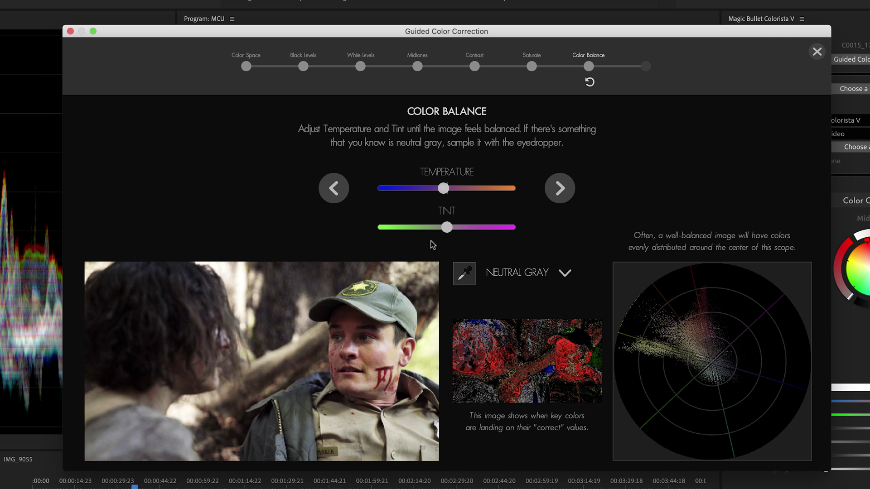
left_click_drag(453, 228, 454, 228)
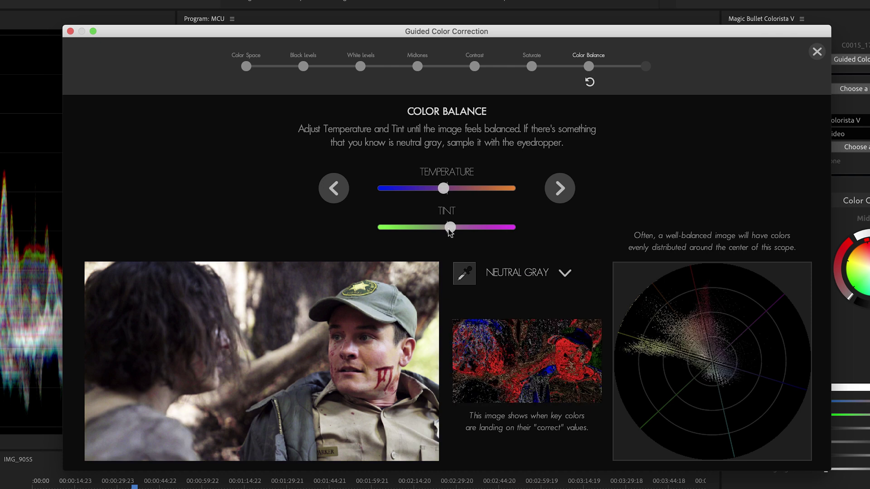
Balance the close-up on the man's skin tone, ending at Temperature -13.44, Tint 1.36.
left_click(510, 274)
left_click(509, 300)
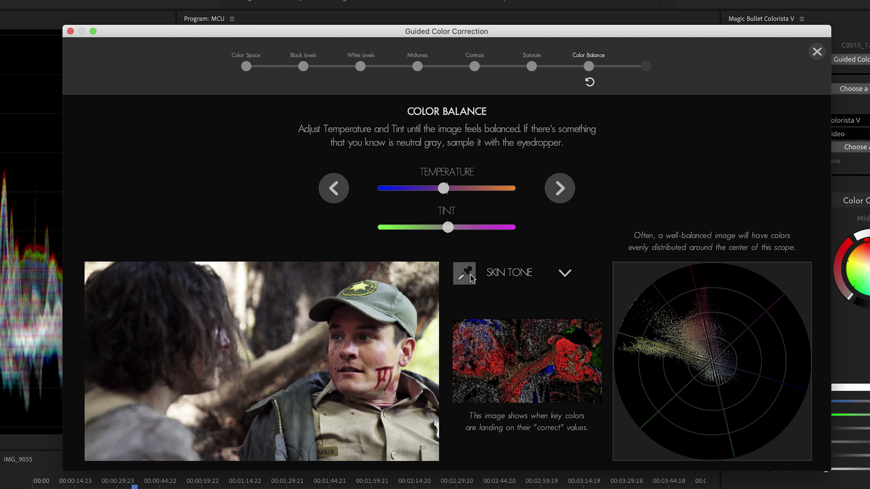
left_click(371, 349)
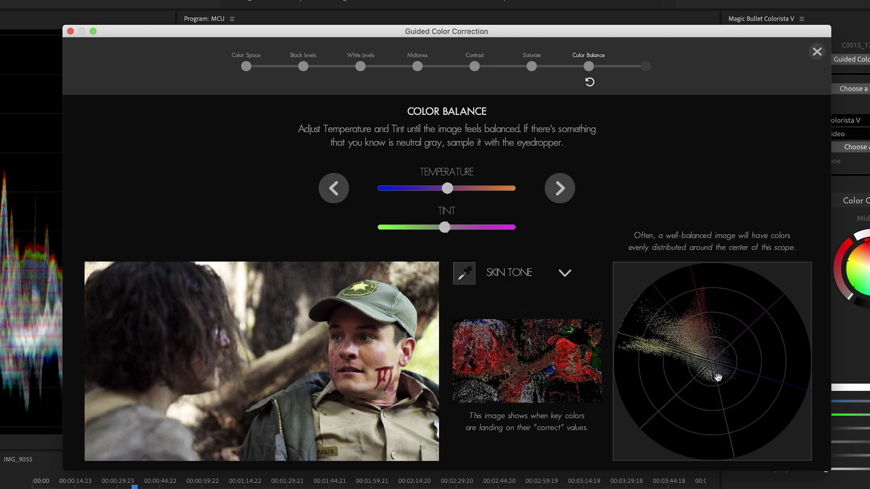
left_click_drag(678, 336, 702, 353)
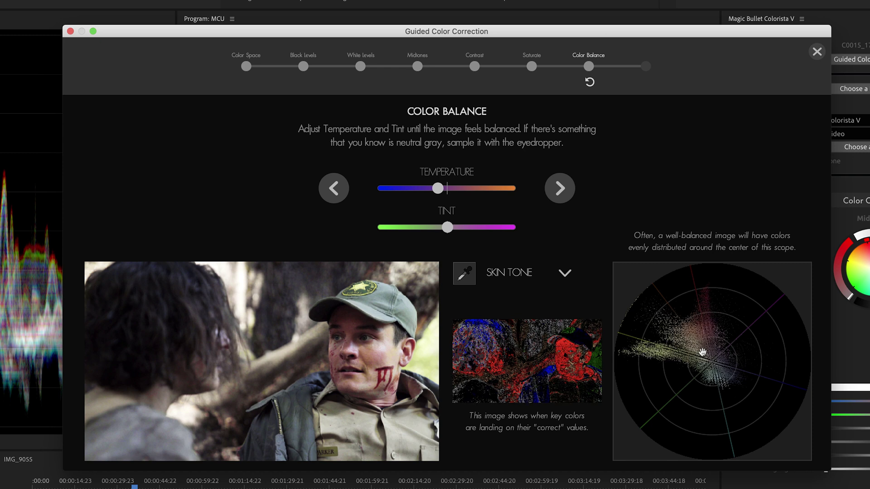
left_click(560, 190)
Close guided correction, go to the teddy-bear shot at 00:00:42:18, and darken its highlights.
left_click(466, 186)
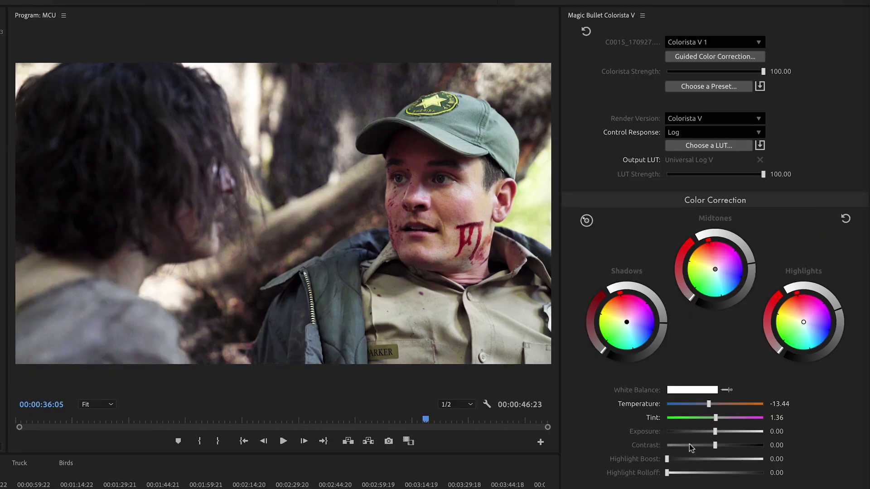
scroll(705, 467, "down", 2)
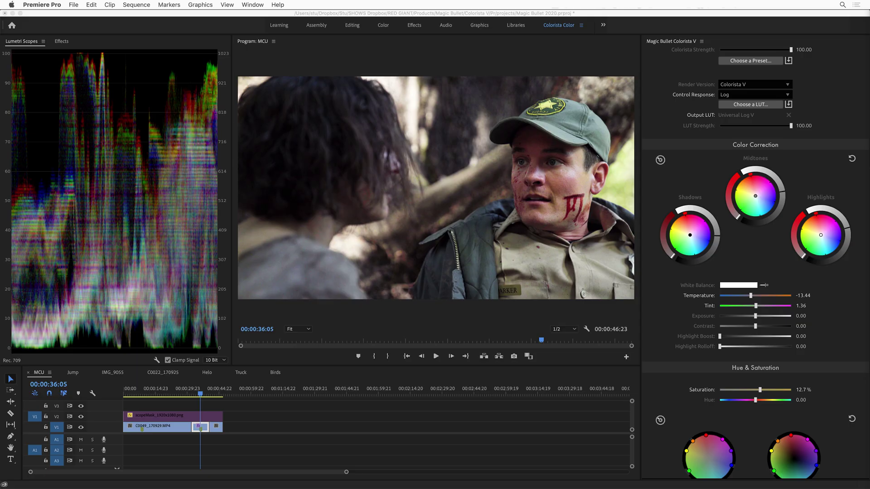
left_click(214, 394)
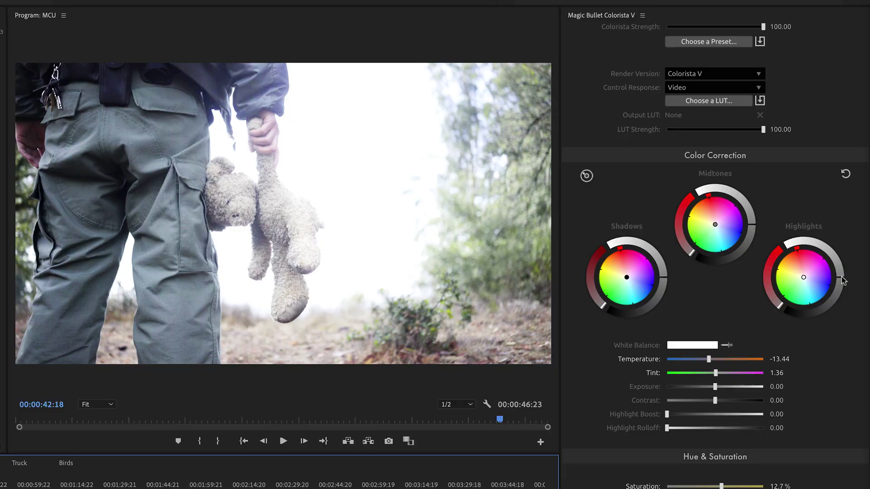
left_click_drag(844, 280, 841, 285)
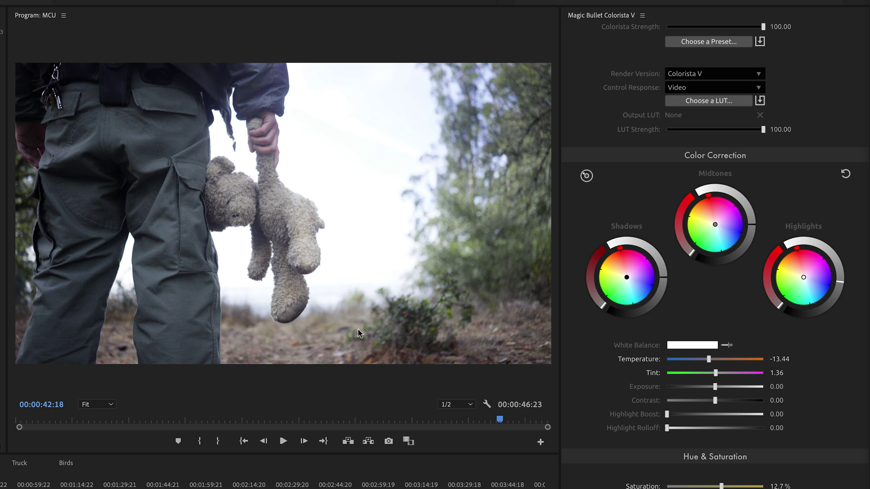
Set Highlight Regions to -77.38, review playback, then soften the shot with Clarity at -64.29.
scroll(798, 393, "down", 10)
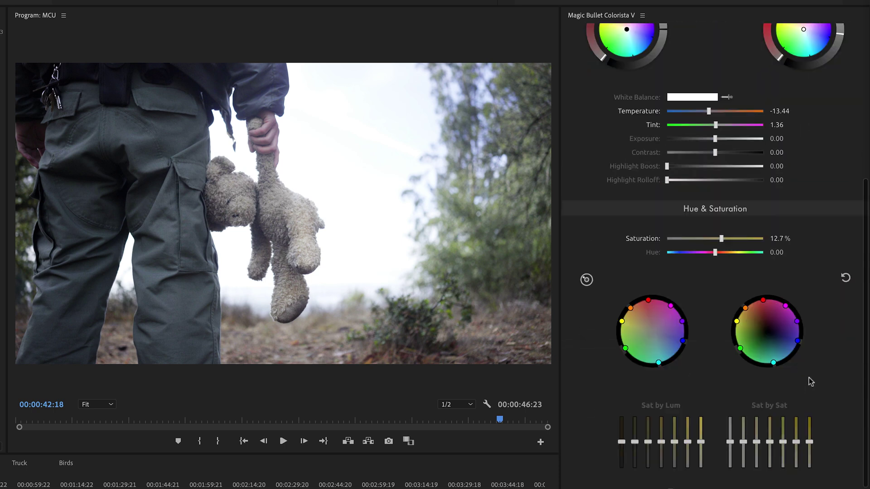
scroll(810, 379, "down", 4)
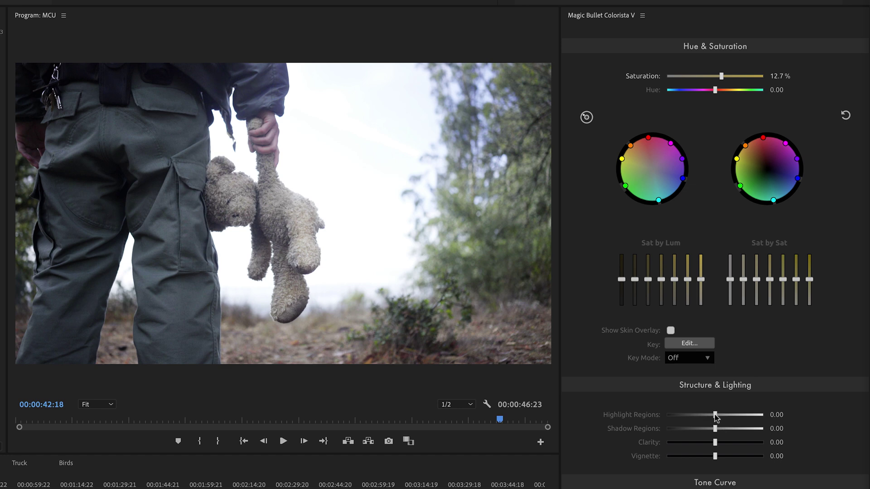
left_click_drag(714, 415, 656, 415)
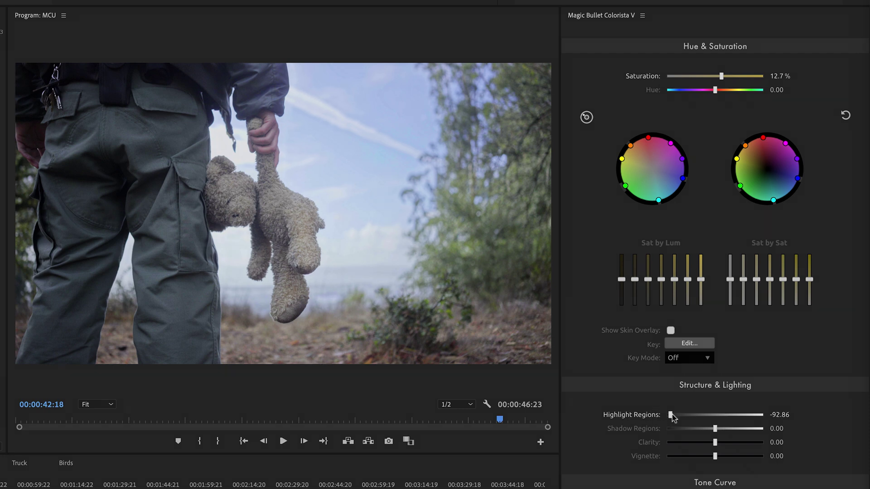
left_click_drag(672, 417, 734, 429)
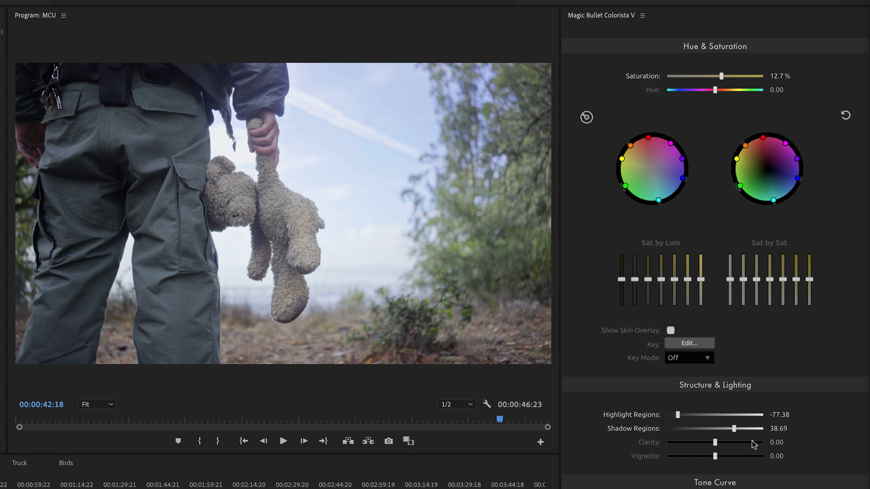
key("space")
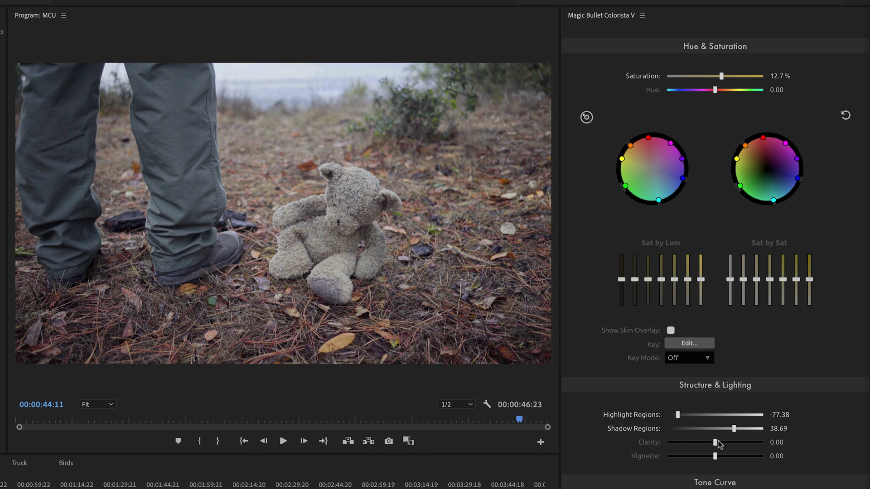
mouse_move(716, 445)
left_mouse_down()
mouse_move(754, 447)
mouse_move(730, 447)
left_mouse_up()
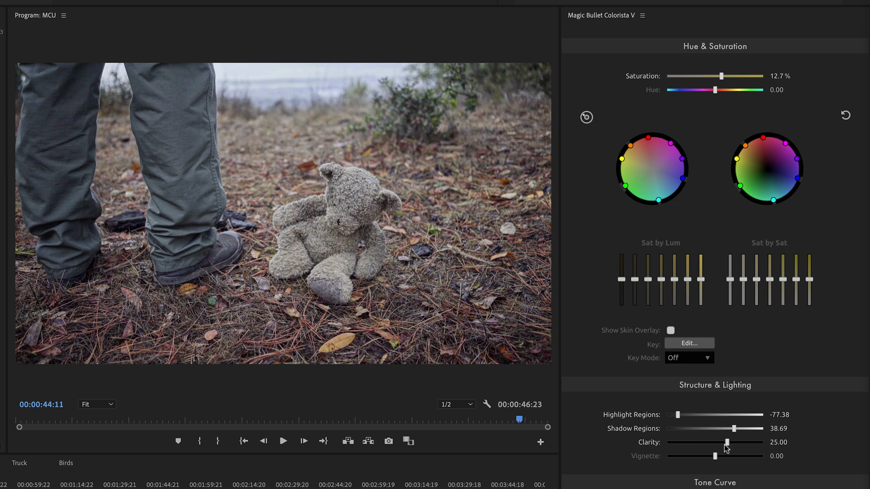
left_click_drag(728, 443, 684, 449)
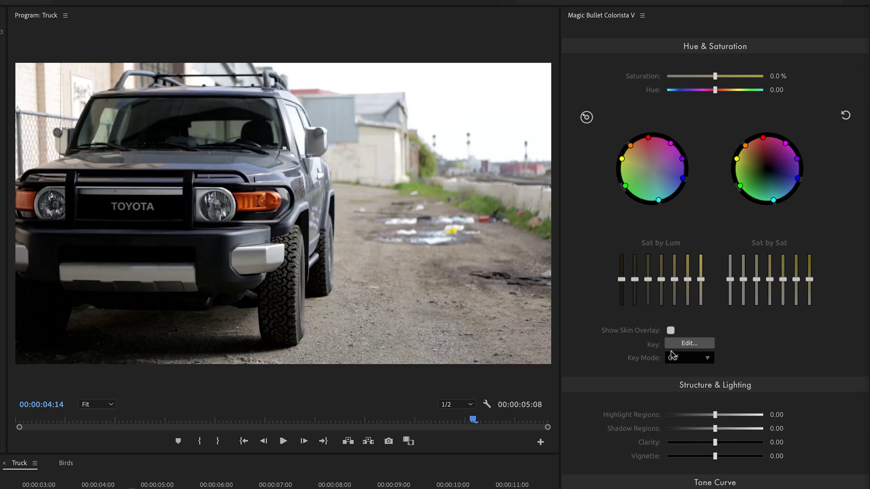
Raise Clarity on the truck shot to 58.93.
scroll(674, 354, "down", 2)
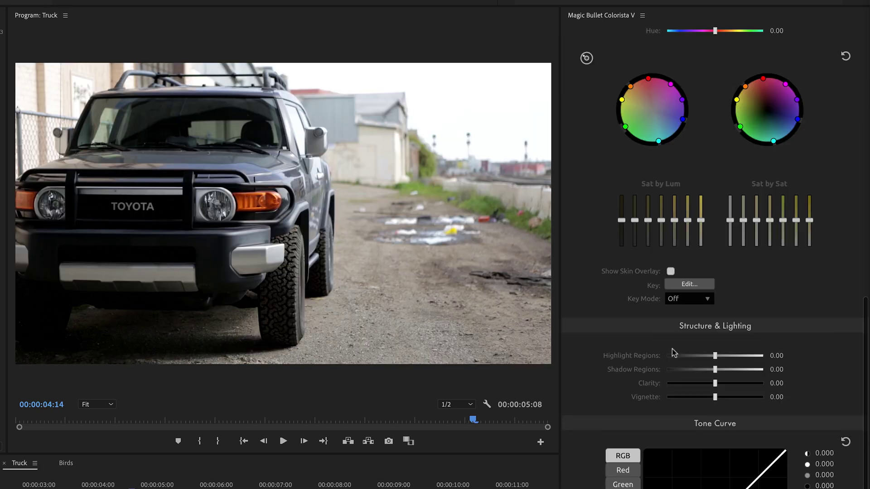
left_click_drag(715, 384, 746, 386)
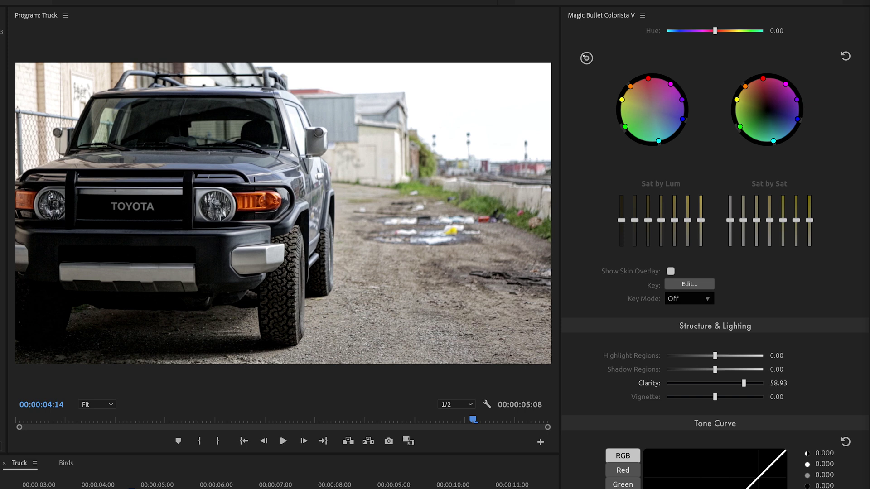
Add an elliptical mask and shape it into a tall, widely feathered ellipse over the truck.
left_click(419, 304)
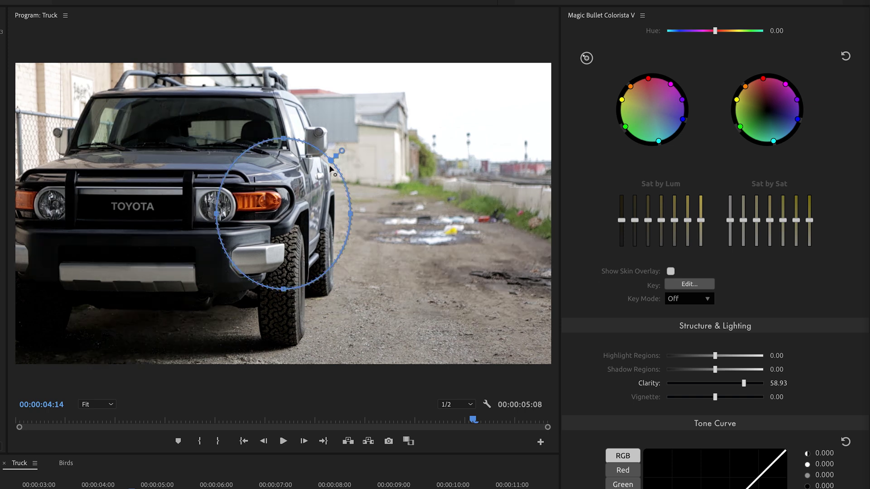
left_click_drag(340, 154, 372, 129)
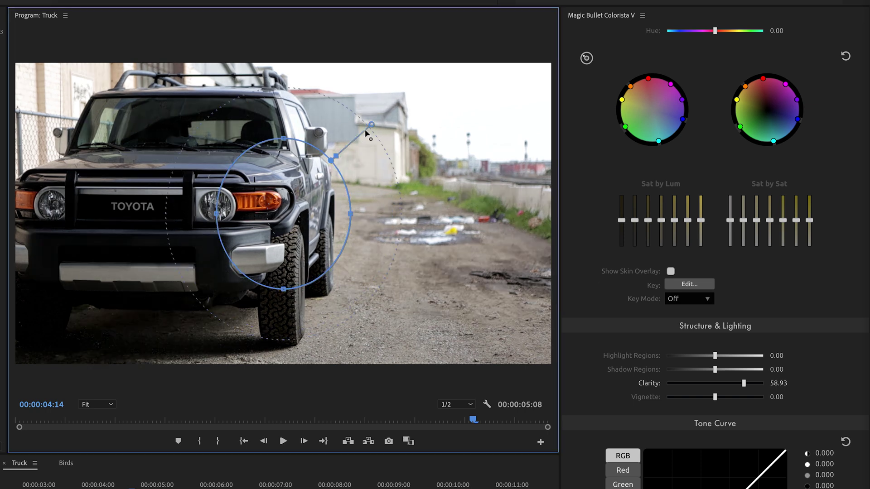
left_click_drag(296, 208, 303, 138)
left_click_drag(297, 223, 329, 382)
left_click_drag(292, 238, 310, 222)
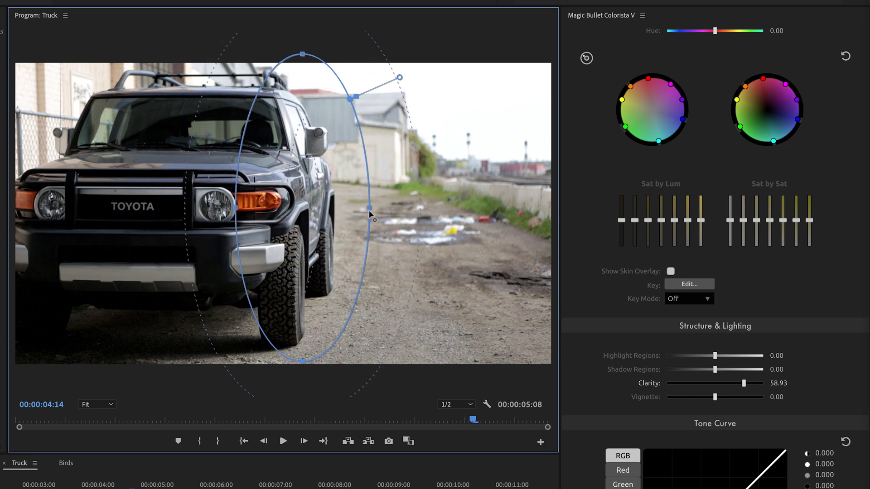
left_click_drag(377, 209, 422, 213)
left_click_drag(343, 217, 309, 215)
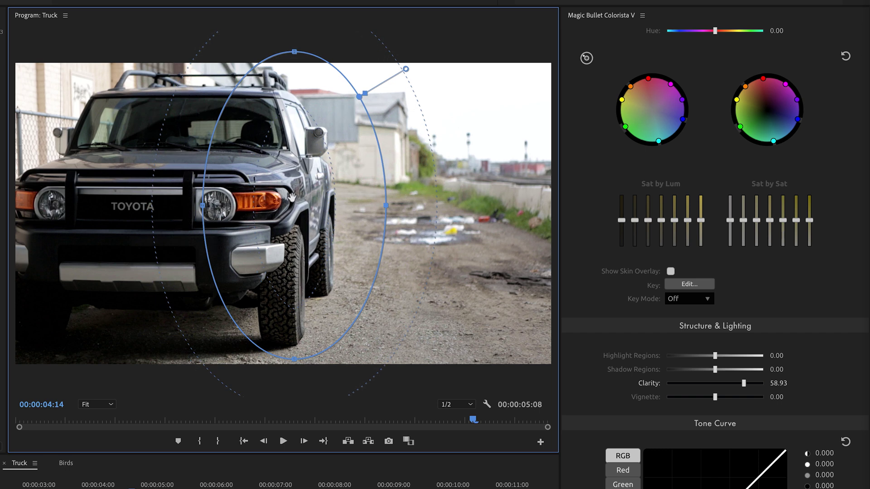
Center the mask on the truck's front and play the shot from the start to preview.
left_click_drag(297, 192, 338, 205)
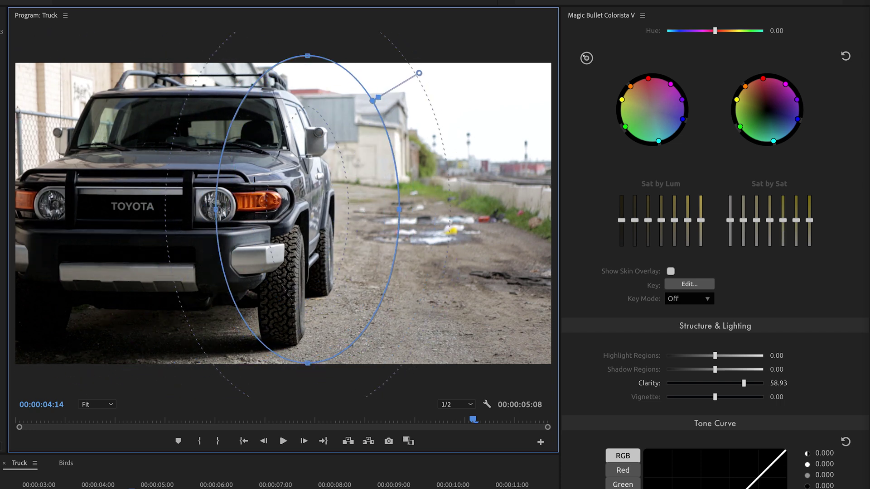
left_click_drag(305, 204, 271, 196)
key("Home")
key("space")
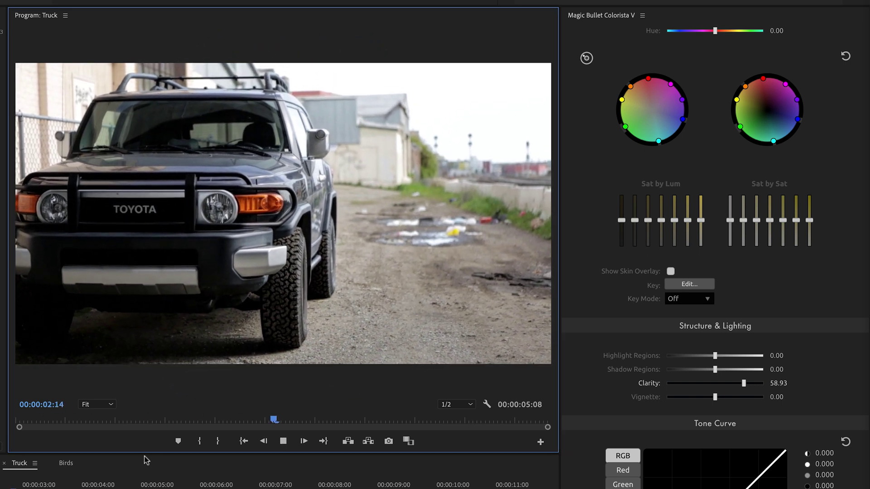
key("space")
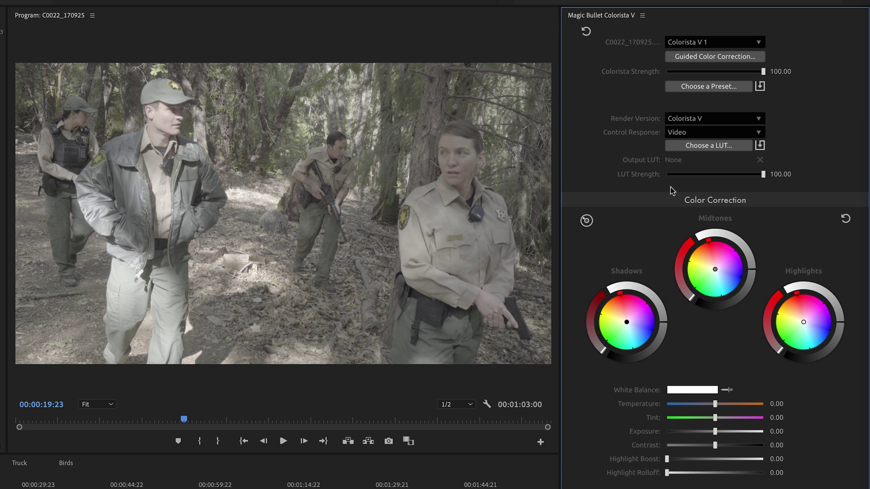
Pick Universal Log V from the LUT library and apply it to the forest ranger clip.
left_click(716, 148)
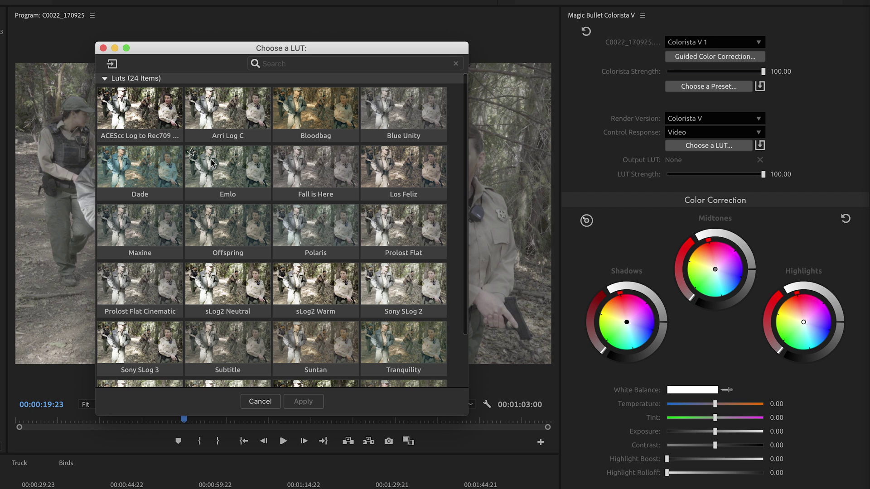
scroll(211, 162, "down", 3)
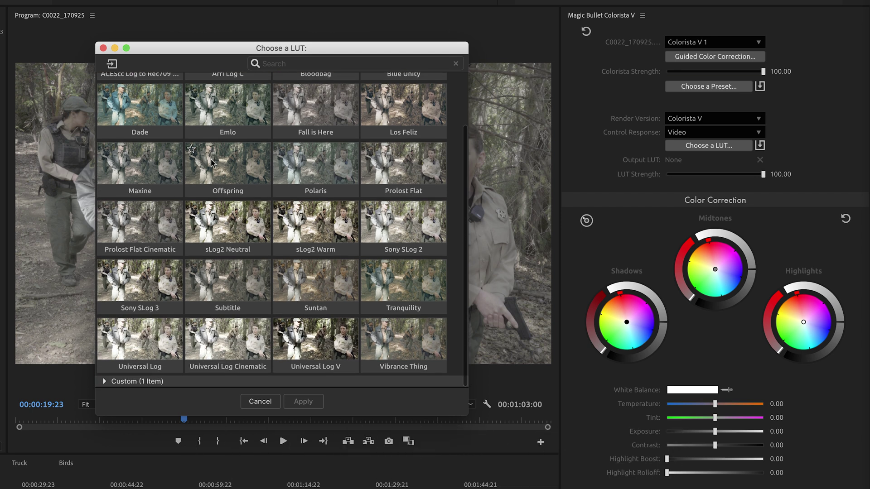
scroll(211, 162, "up", 3)
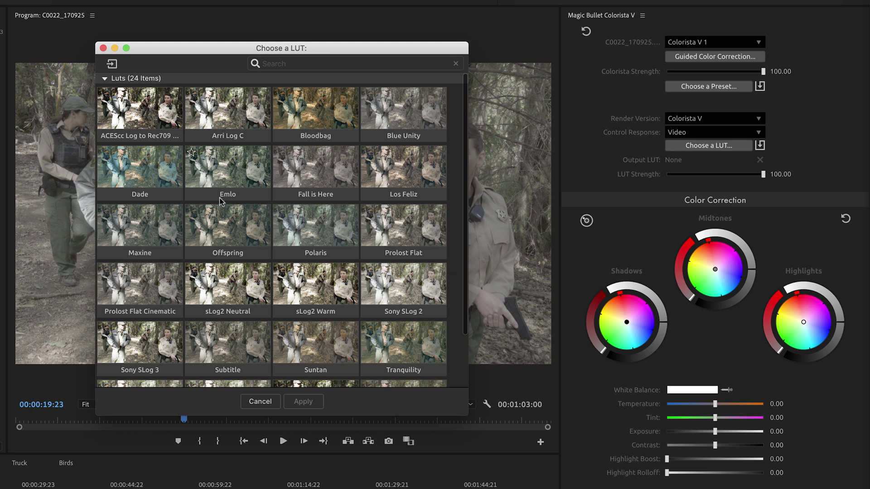
scroll(259, 239, "down", 3)
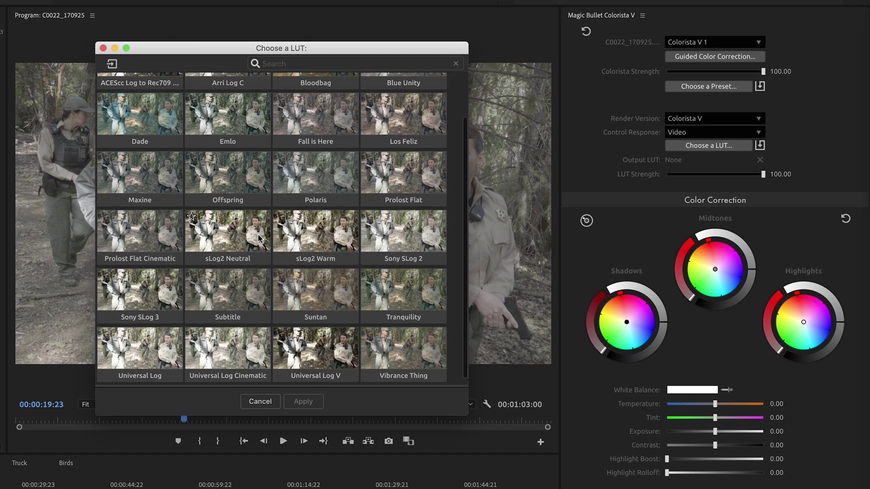
left_click(323, 350)
left_click(312, 403)
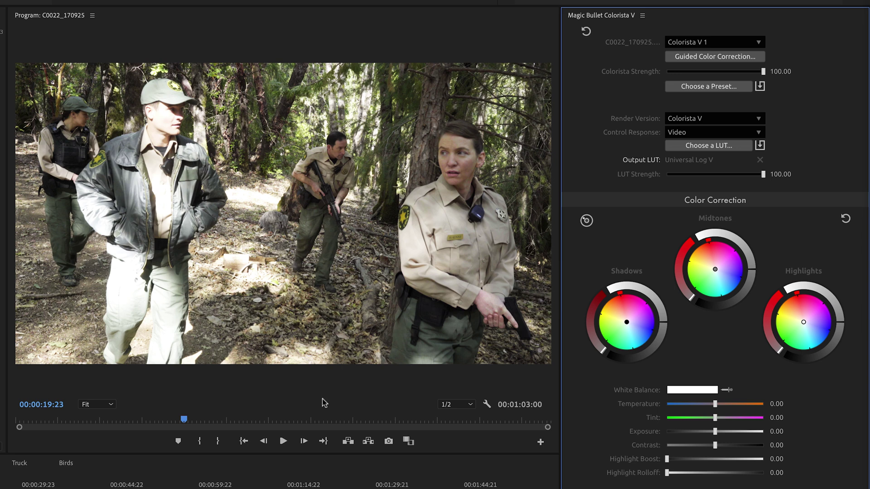
left_click(670, 131)
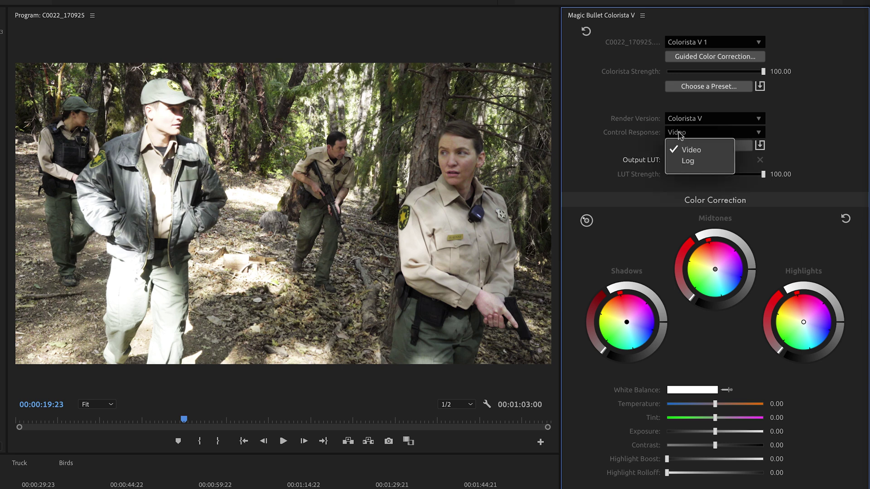
left_click(687, 161)
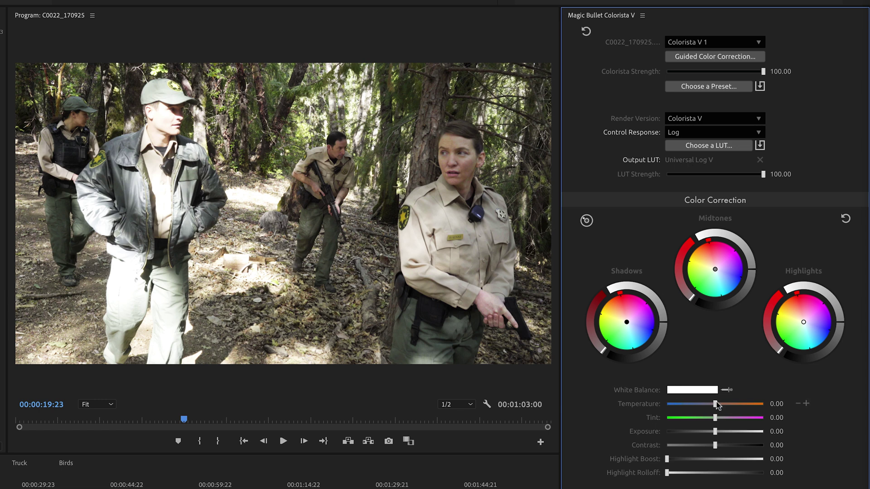
left_click_drag(717, 405, 738, 436)
double_click(722, 418)
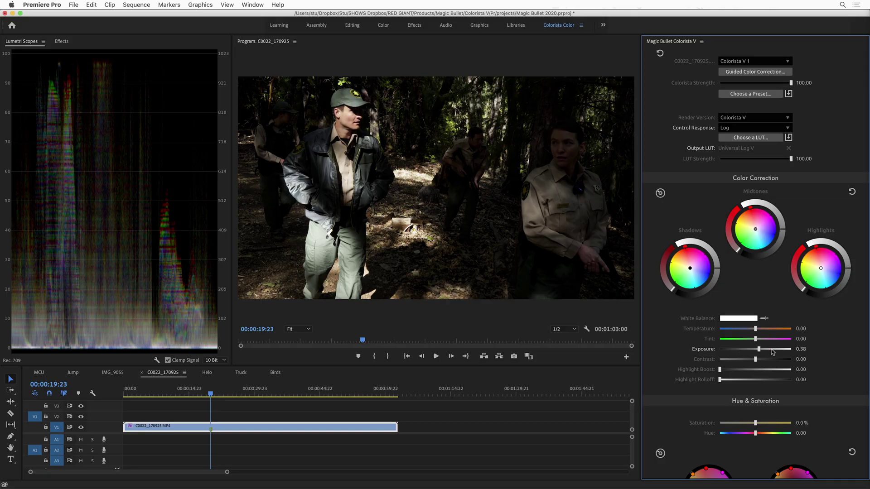
left_click_drag(772, 351, 776, 350)
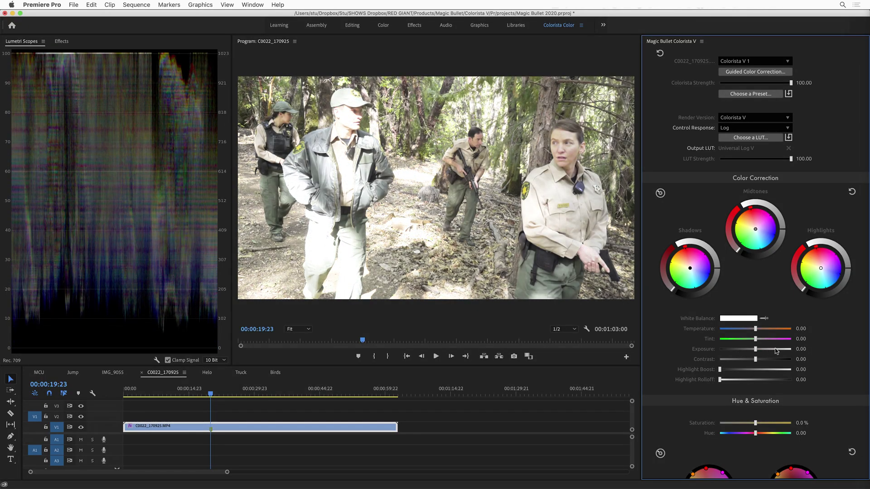
Reset Exposure to zero, lower Highlight Regions, and raise Highlight Rolloff to 64.29.
double_click(777, 350)
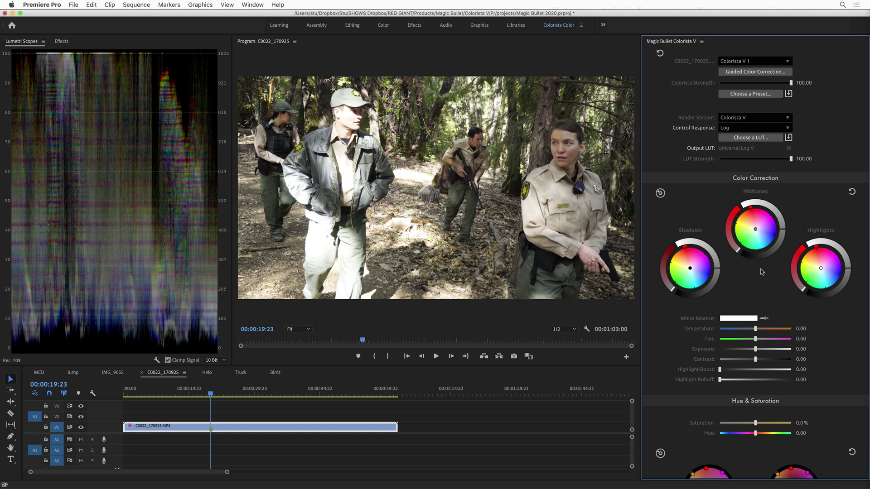
scroll(762, 272, "down", 5)
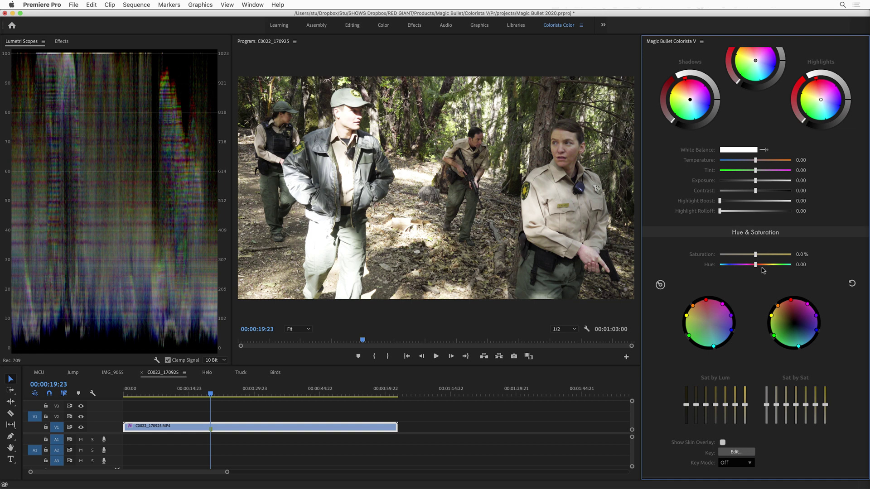
scroll(762, 267, "down", 3)
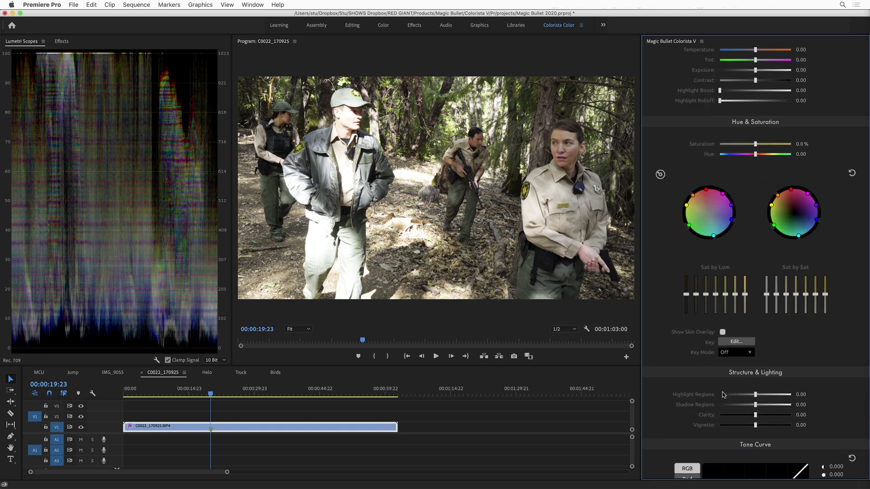
mouse_move(756, 397)
left_mouse_down()
mouse_move(731, 398)
mouse_move(767, 406)
mouse_move(739, 394)
left_mouse_up()
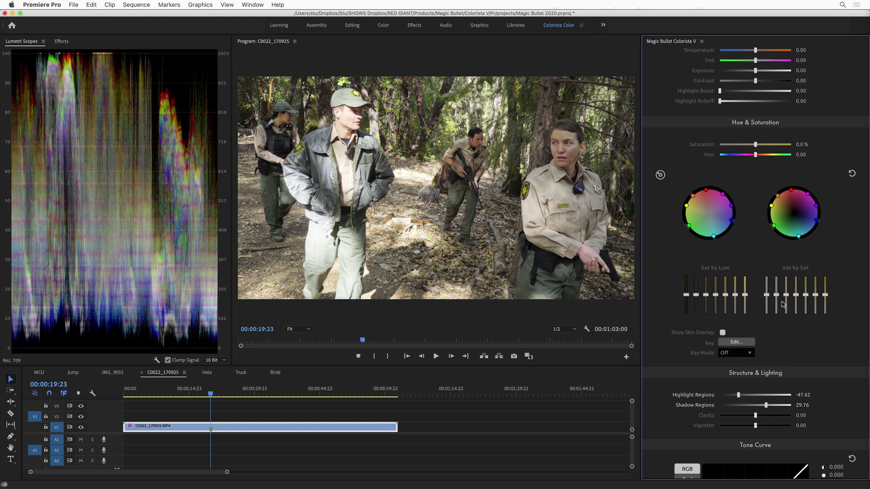
scroll(728, 198, "up", 3)
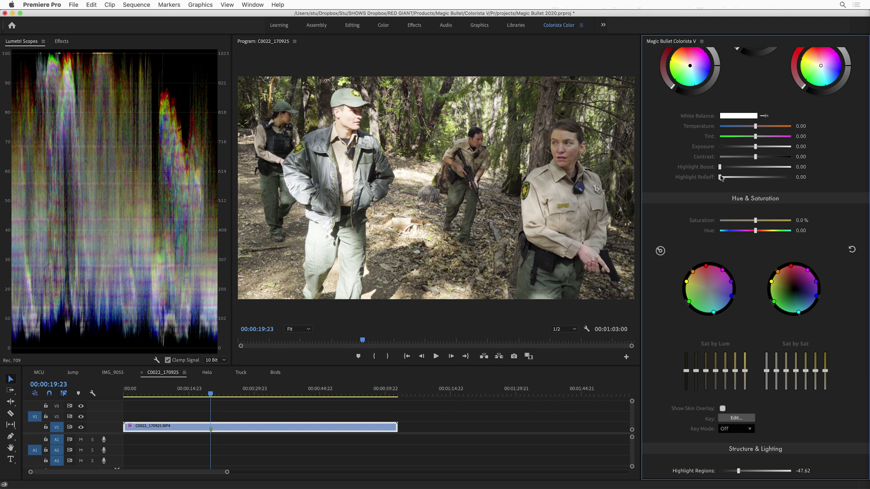
left_click_drag(721, 178, 758, 156)
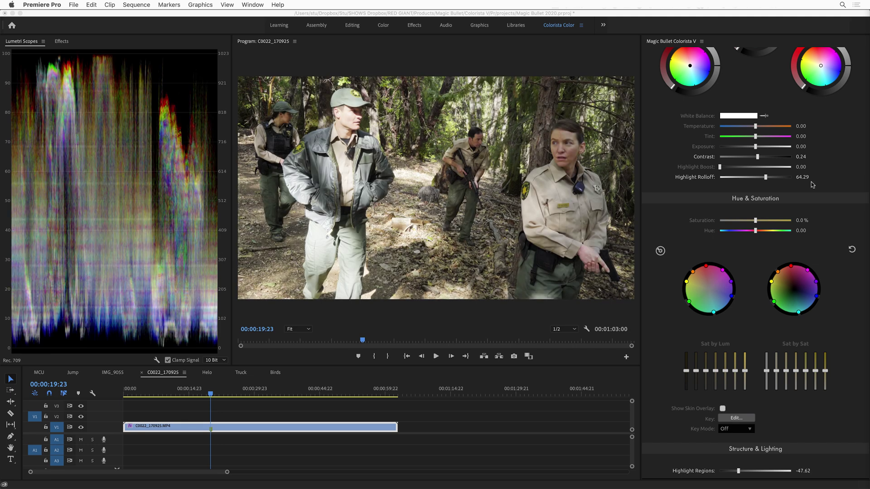
scroll(810, 182, "up", 4)
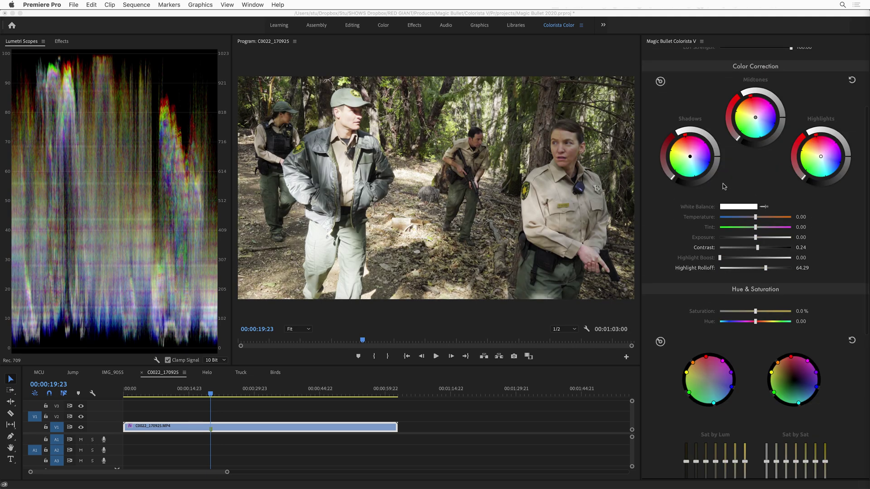
Push shadows toward teal, set Temperature to -9.52, reduce dark-tone saturation and mute the greens.
left_click_drag(690, 159, 691, 161)
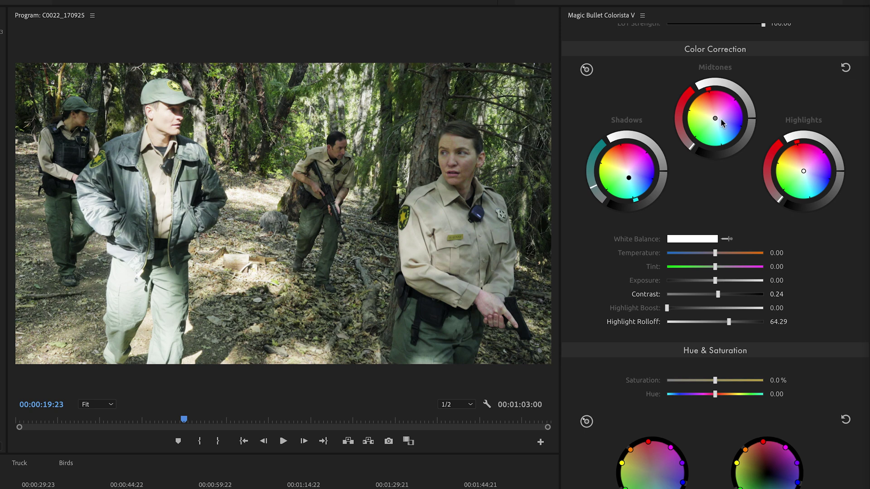
left_click_drag(716, 255, 711, 255)
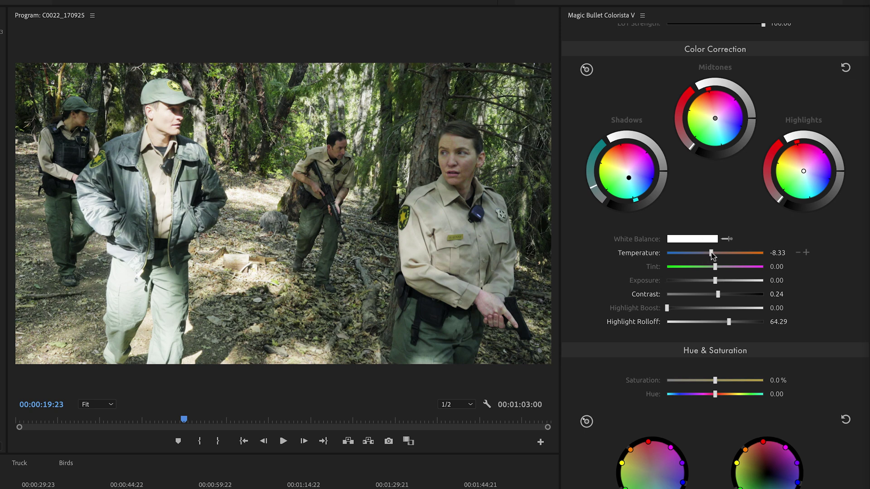
scroll(658, 481, "down", 4)
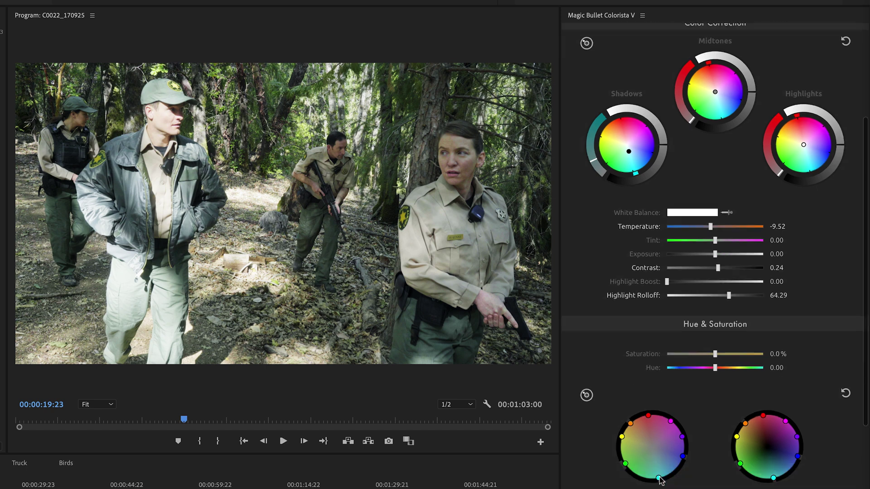
left_click_drag(621, 467, 637, 479)
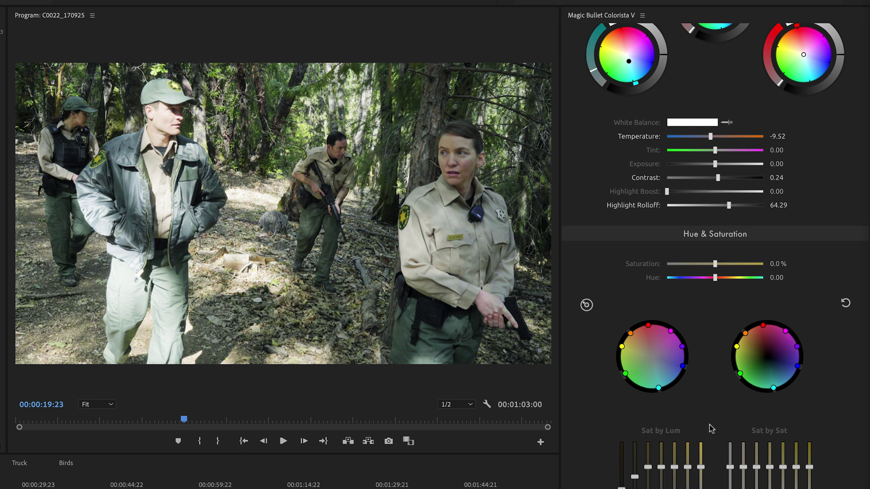
left_click_drag(648, 468, 649, 471)
left_click_drag(625, 374, 649, 368)
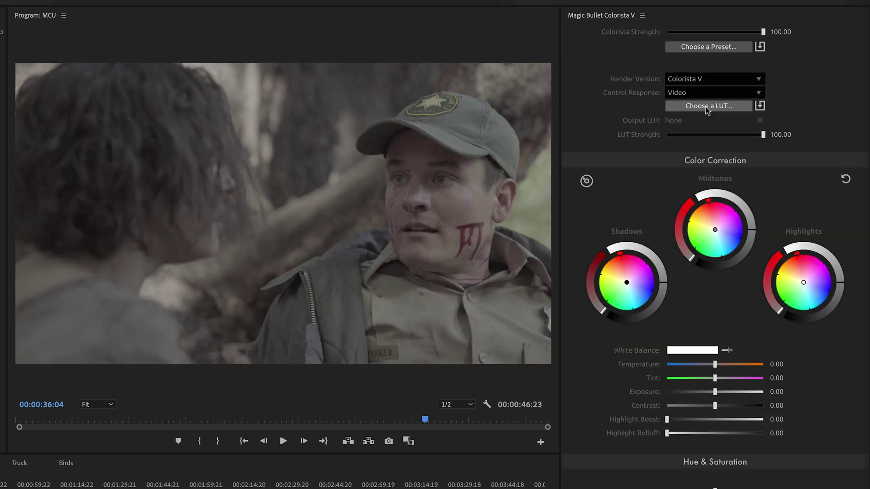
Import the 3D LUTs (CUBE) > LOG folder of .cube LUTs into the LUT library.
left_click(706, 107)
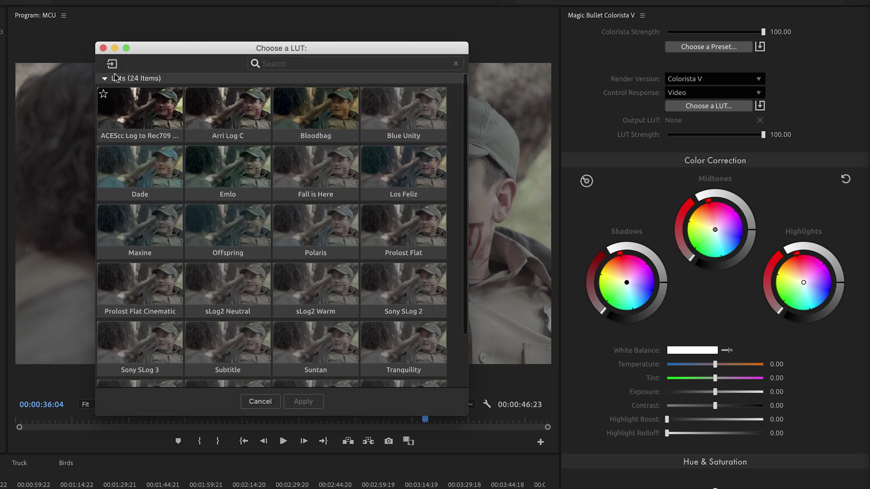
scroll(240, 248, "down", 2)
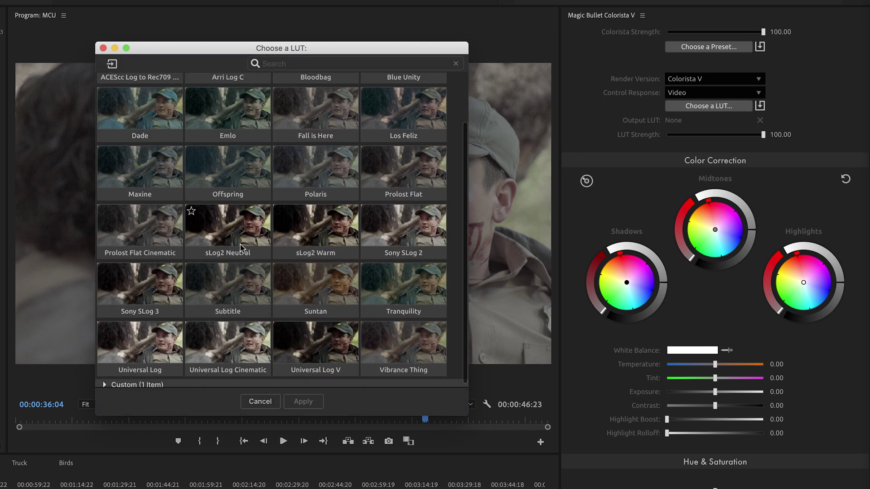
scroll(240, 248, "up", 2)
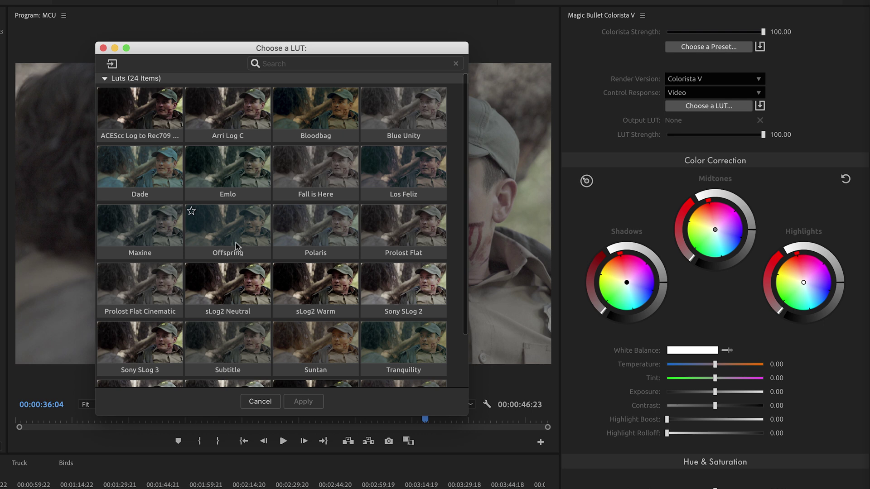
left_click(112, 64)
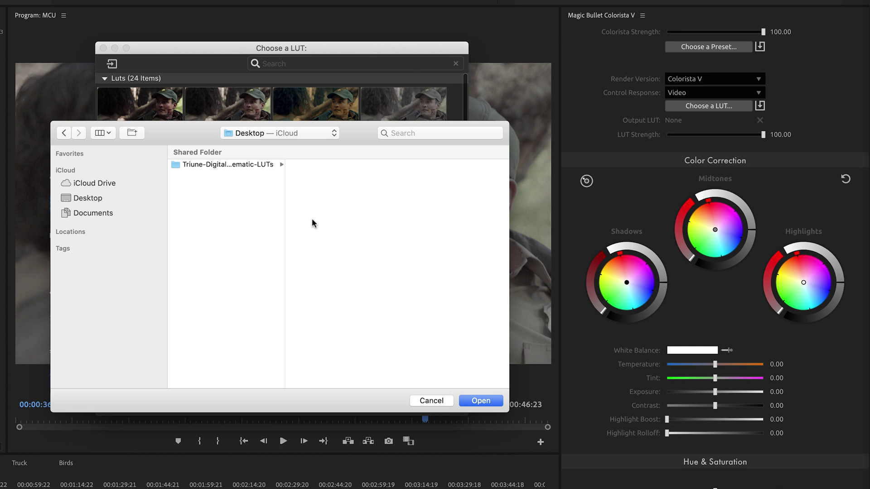
left_click(233, 165)
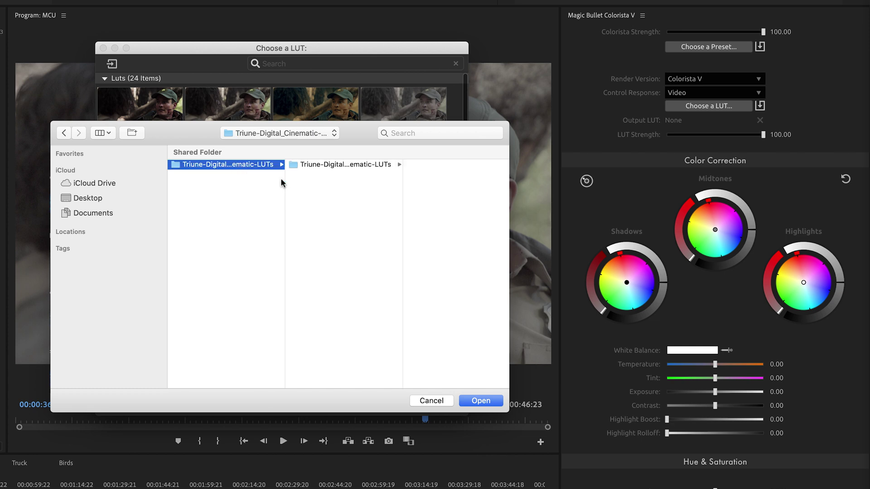
left_click(303, 166)
left_click(425, 176)
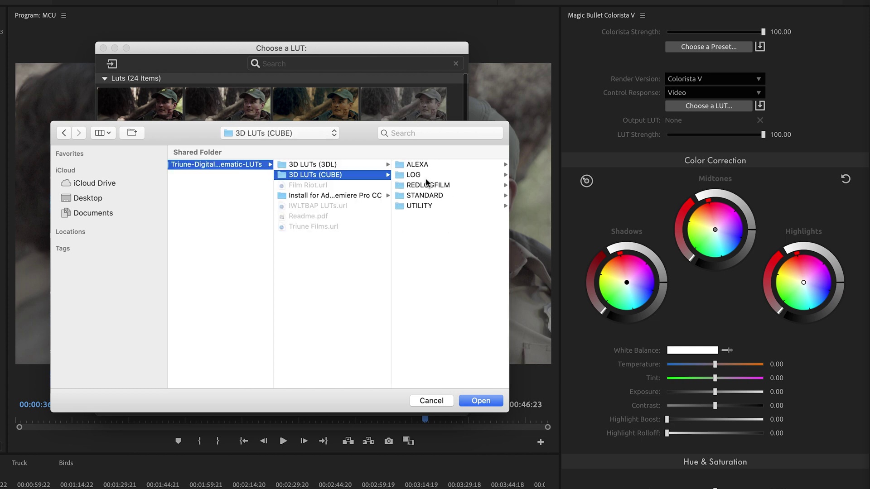
left_click(428, 174)
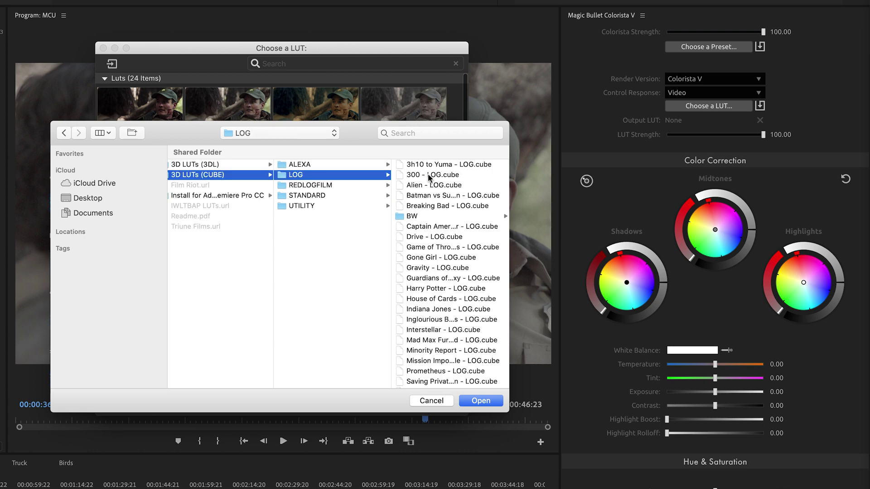
left_click(477, 403)
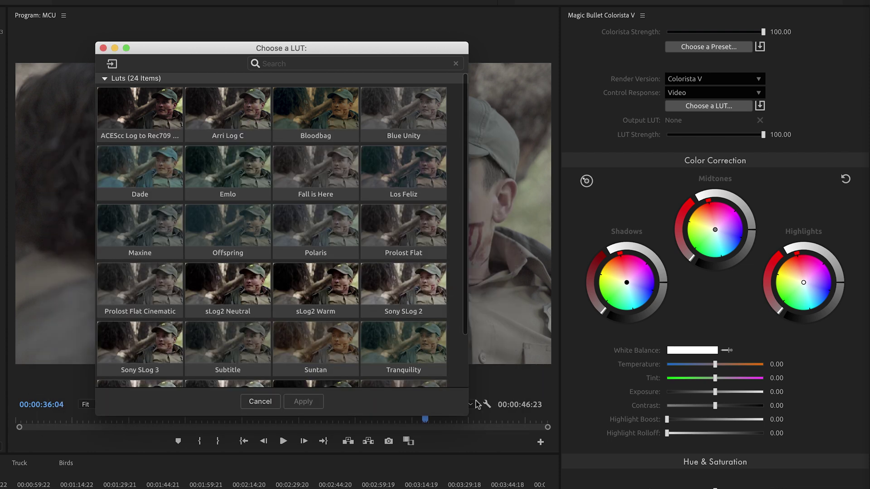
Apply Indiana Jones - LOG as the MCU clip's output LUT.
scroll(392, 268, "down", 4)
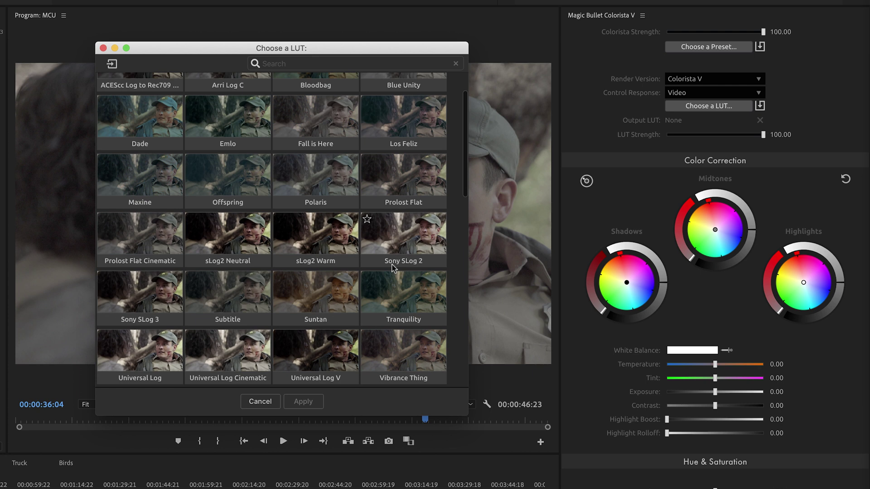
scroll(393, 268, "down", 4)
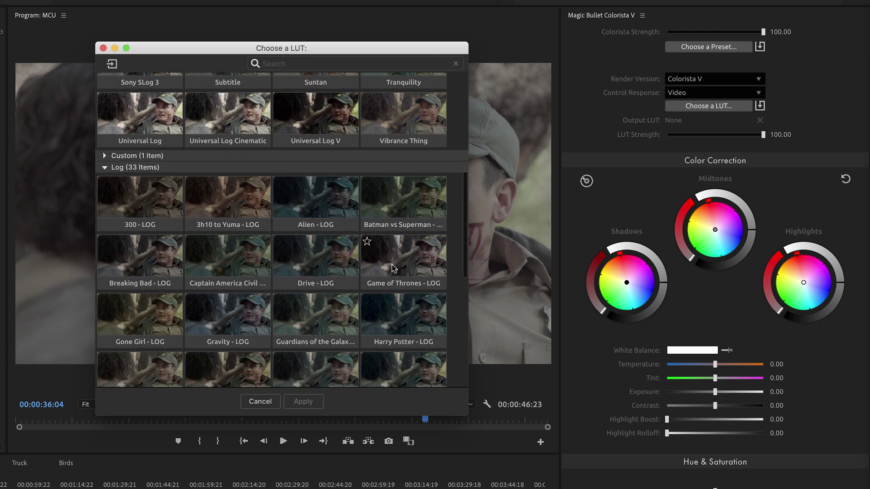
scroll(295, 246, "down", 3)
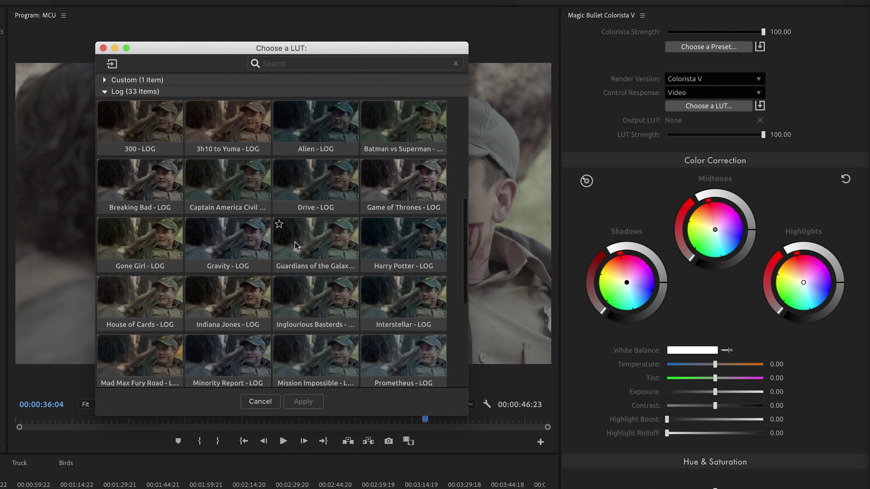
scroll(296, 246, "down", 1)
scroll(295, 246, "up", 3)
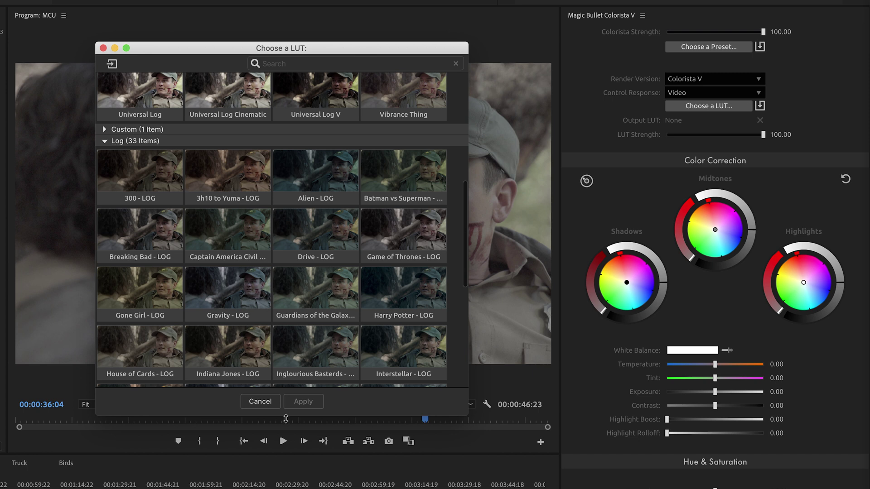
scroll(266, 295, "down", 3)
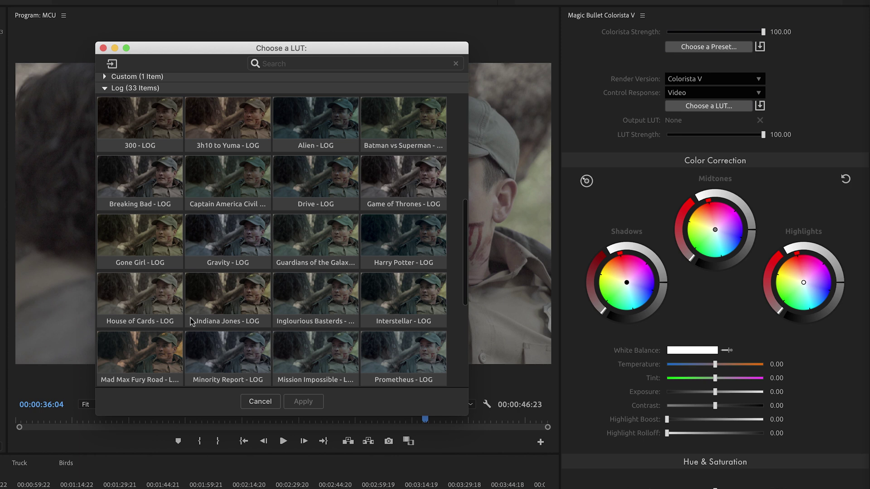
left_click(223, 303)
left_click(305, 401)
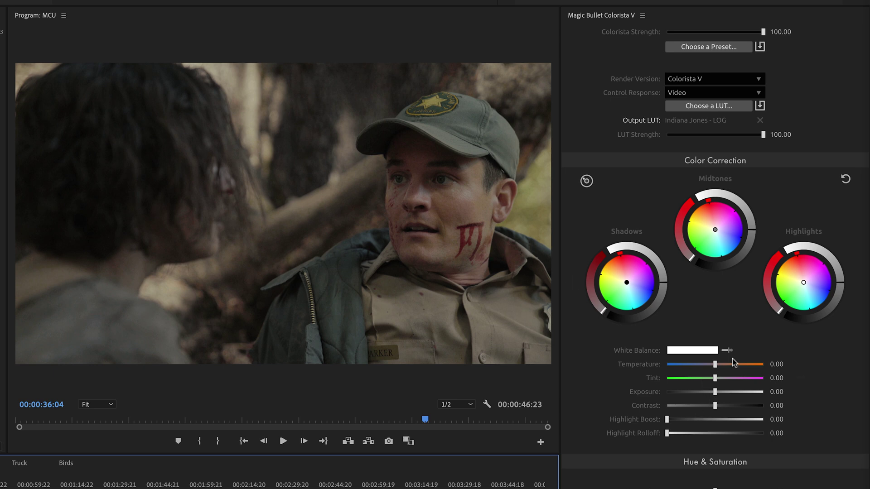
Nudge the Shadows wheel slightly and raise Contrast to 0.38 on the ranger close-up.
left_click(843, 283)
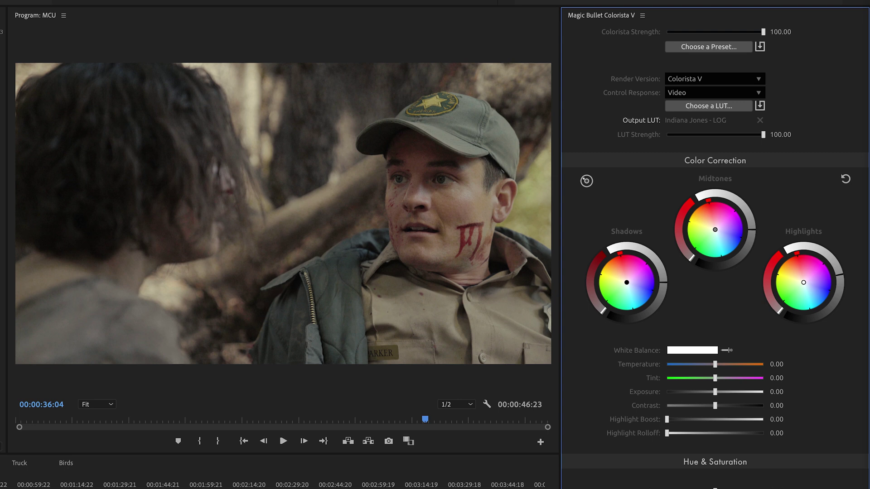
left_click_drag(664, 285, 663, 289)
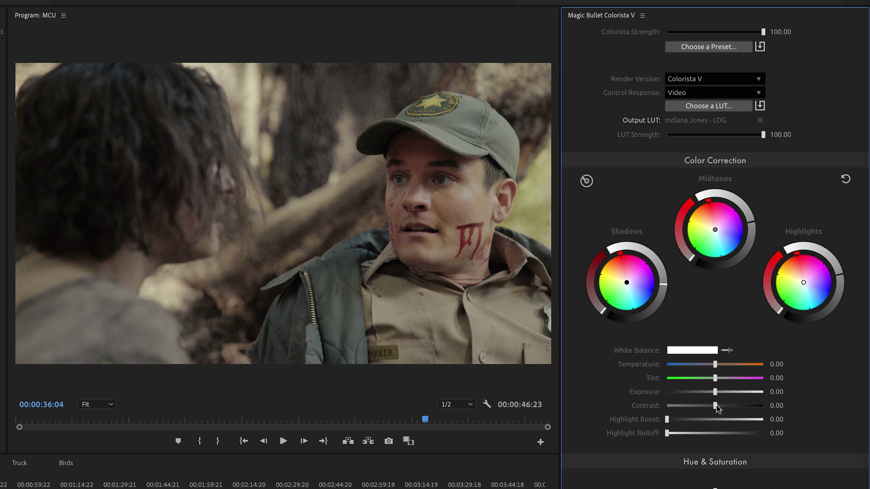
left_click_drag(716, 406, 720, 407)
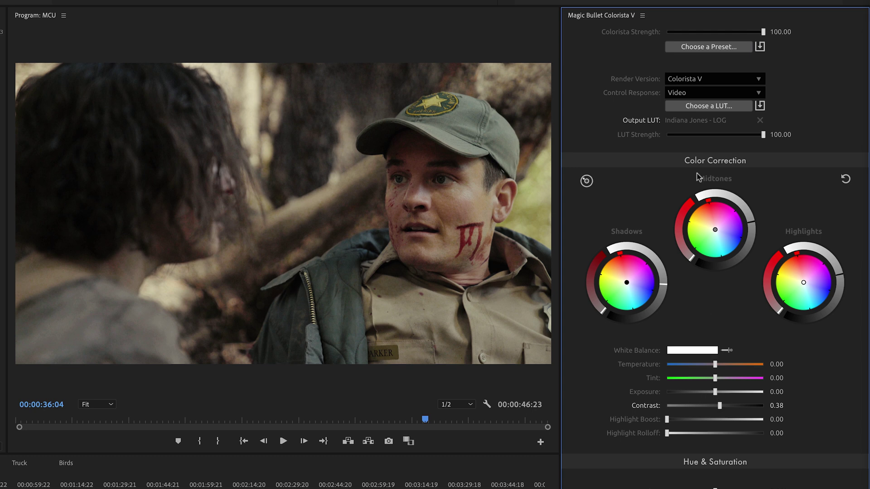
scroll(698, 176, "up", 2)
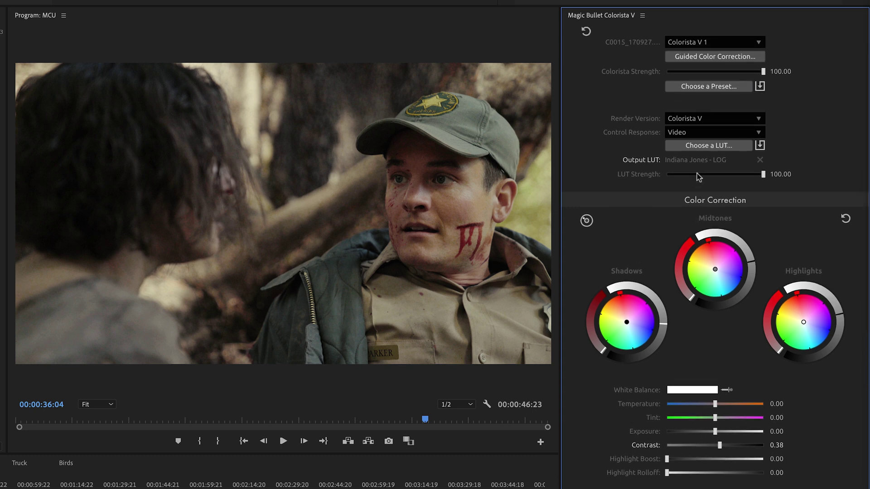
Generate a LUT named 'COS Forest LUT' in folder 'COS' from the current grade.
left_click(760, 146)
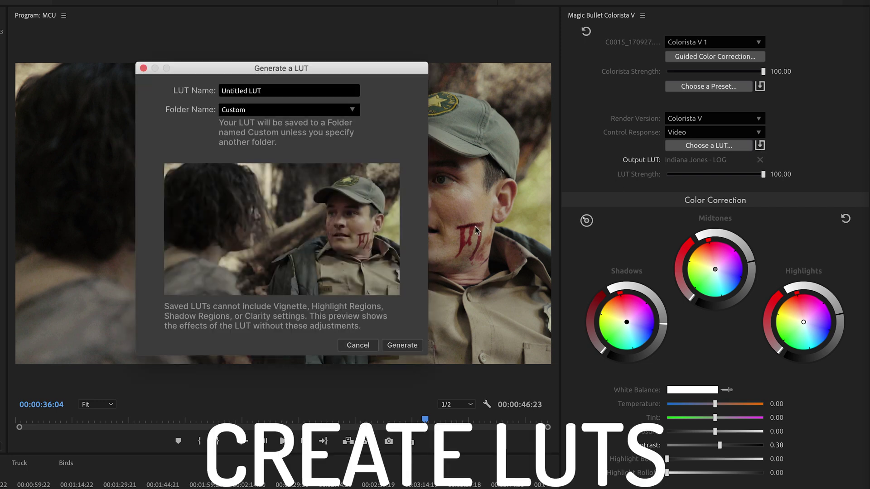
left_click_drag(271, 90, 200, 82)
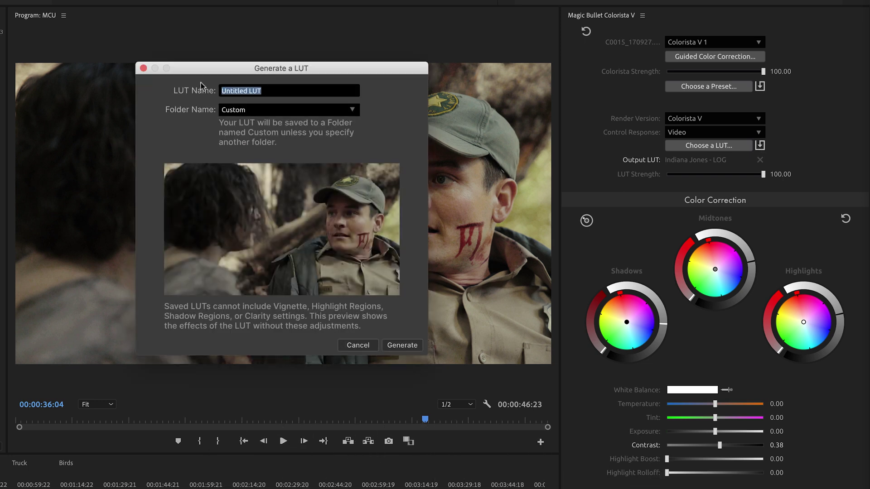
type("COS Forest LUTCOS")
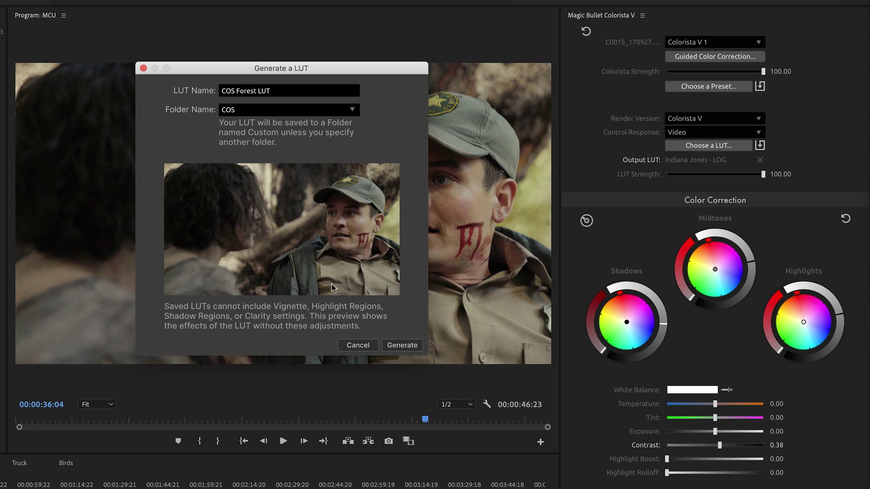
left_click(392, 346)
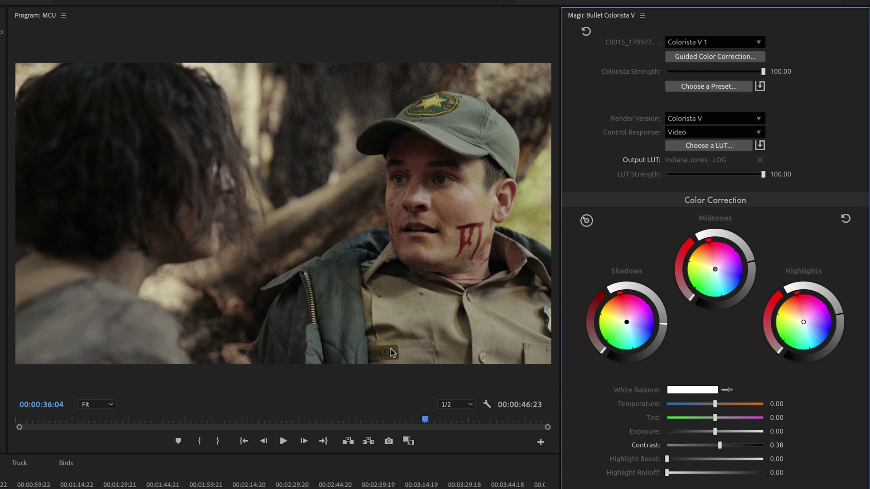
Undo Contrast back to 0.00 and apply COS Forest LUT as the output LUT.
key("ctrl+z")
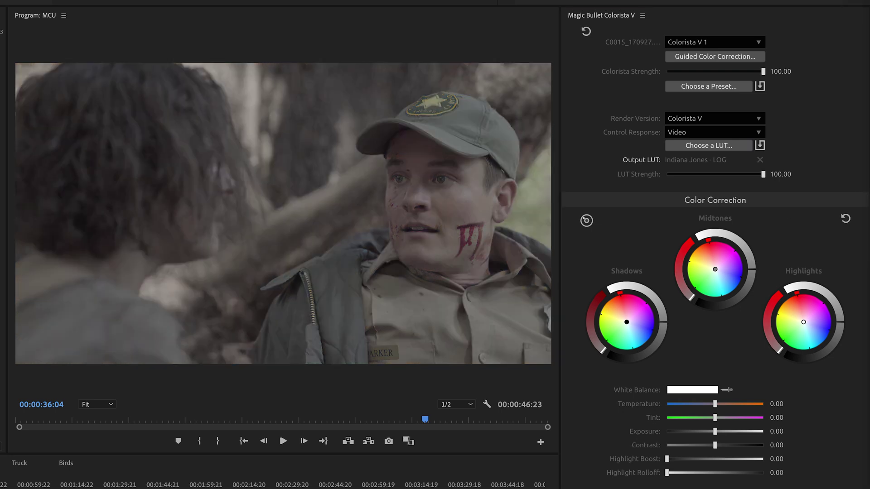
left_click(706, 143)
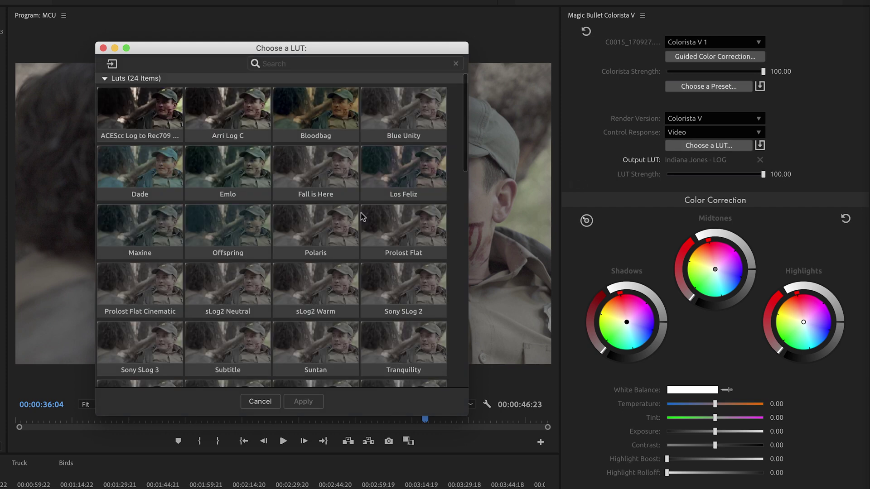
scroll(340, 229, "down", 10)
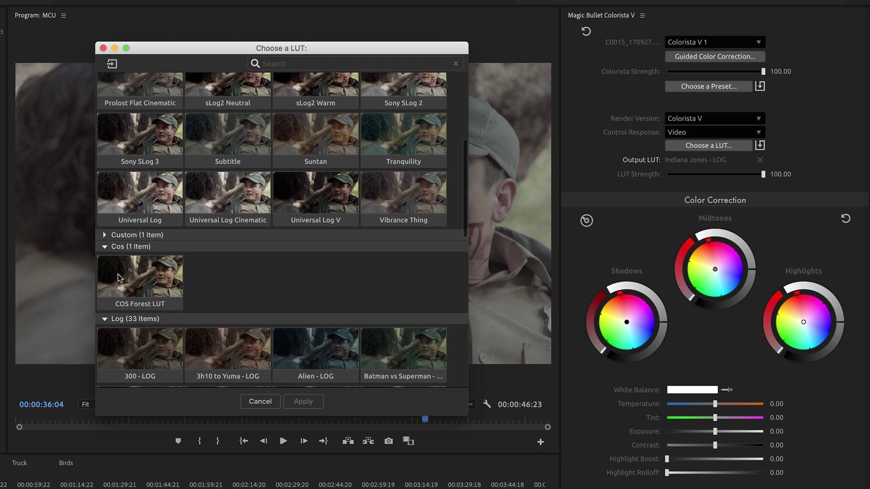
left_click(143, 285)
left_click(302, 402)
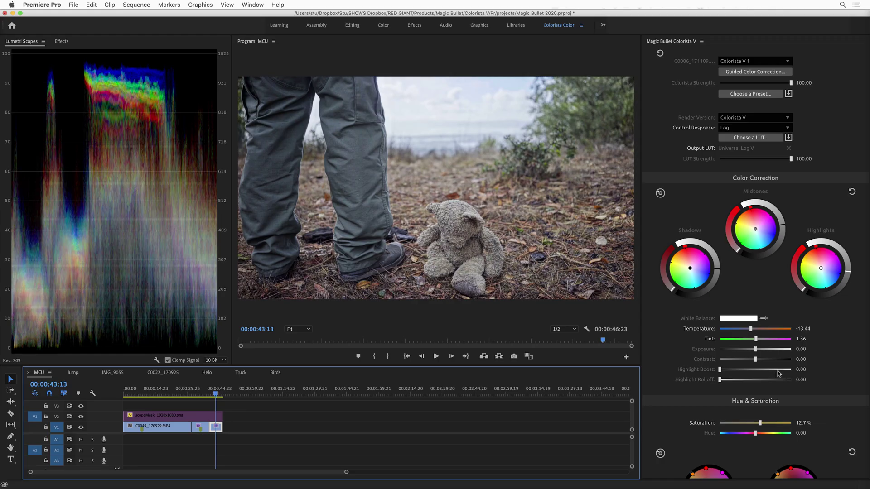
Raise Highlight Regions to -35.12 and add a 26.19 vignette to the teddy-bear shot.
scroll(779, 373, "down", 10)
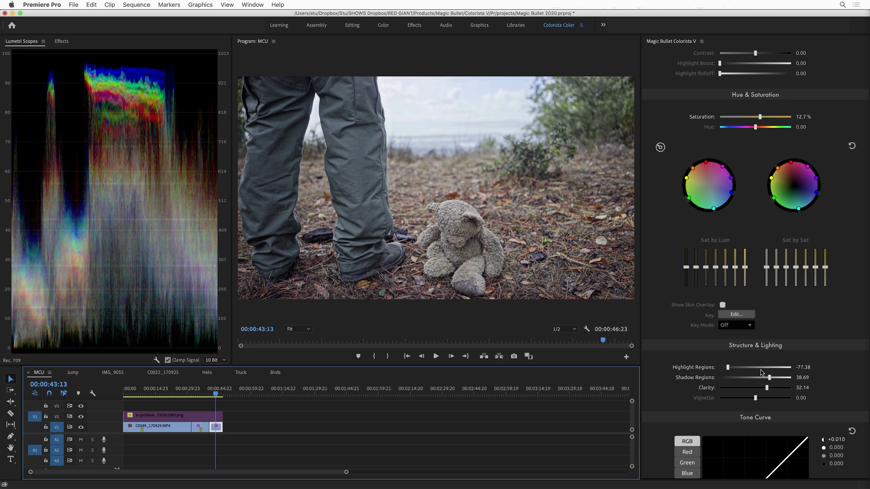
left_click_drag(727, 368, 743, 370)
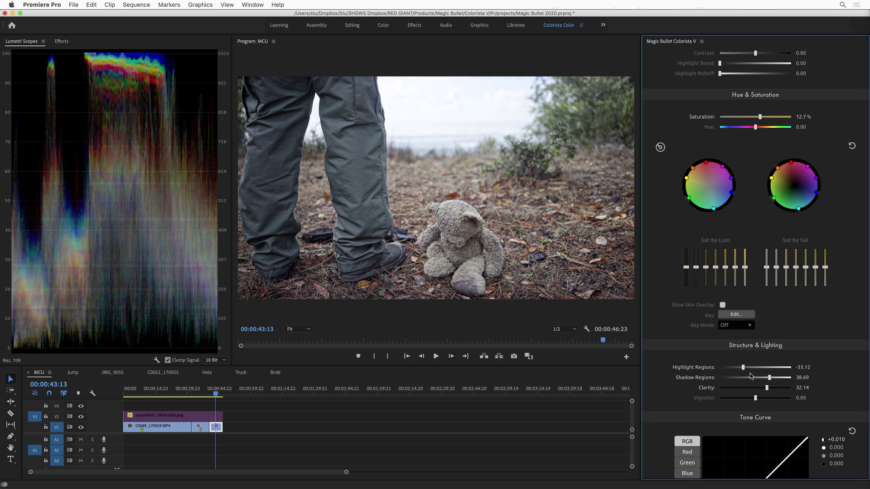
mouse_move(756, 398)
left_mouse_down()
mouse_move(774, 399)
mouse_move(765, 399)
left_mouse_up()
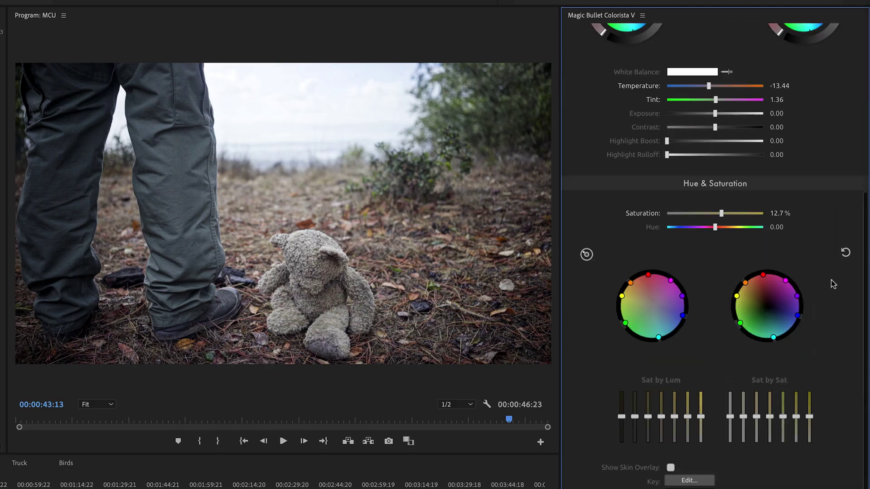
Browse the Colorista preset list and cancel without applying a preset.
scroll(843, 240, "up", 5)
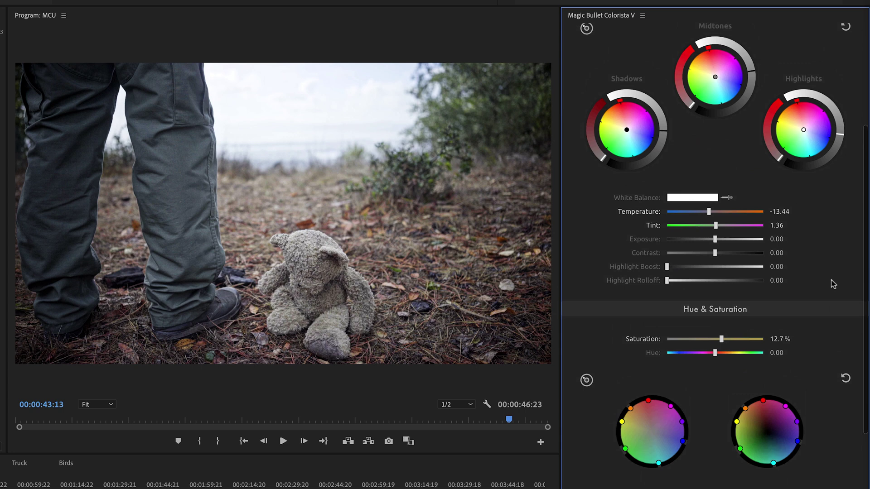
scroll(833, 284, "up", 5)
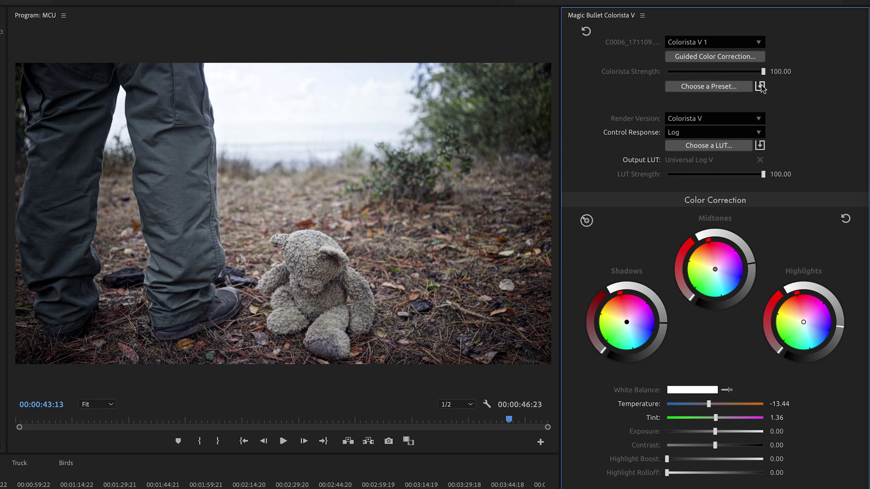
left_click(704, 90)
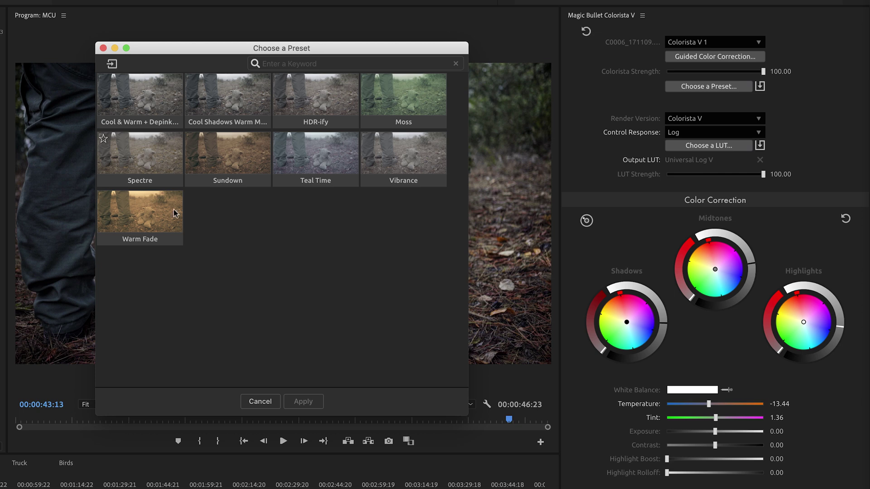
left_click(258, 402)
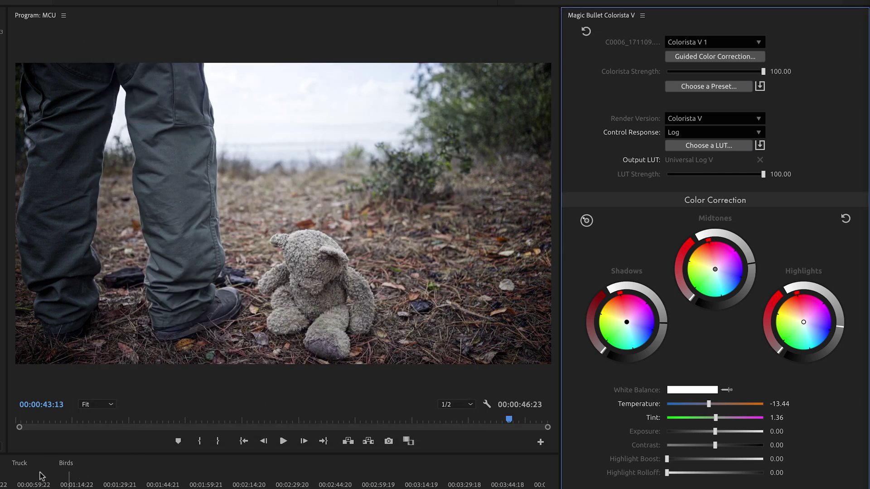
On the Birds sequence, apply the HDR-ify preset to the gull clip and reset the Highlights wheel.
left_click(64, 464)
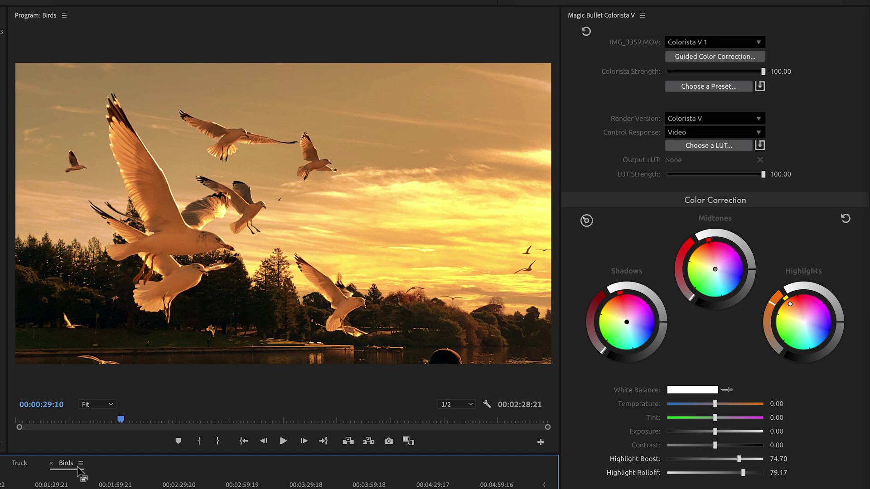
left_click(698, 89)
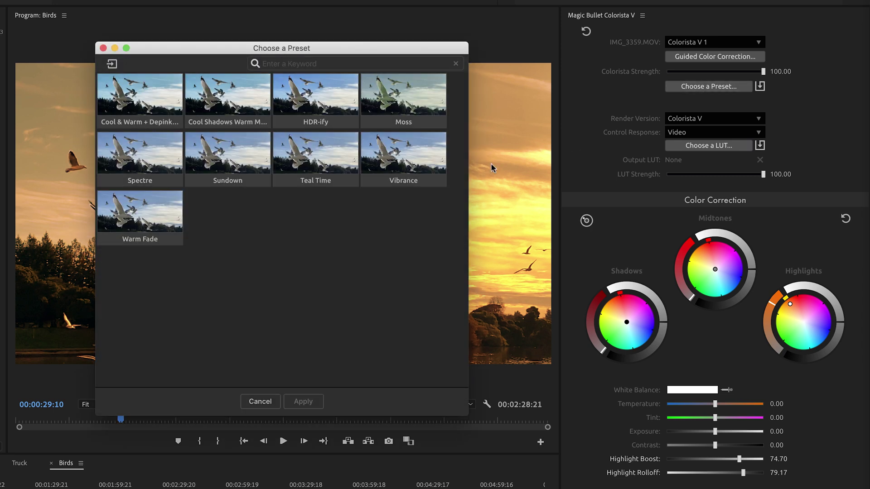
left_click(326, 101)
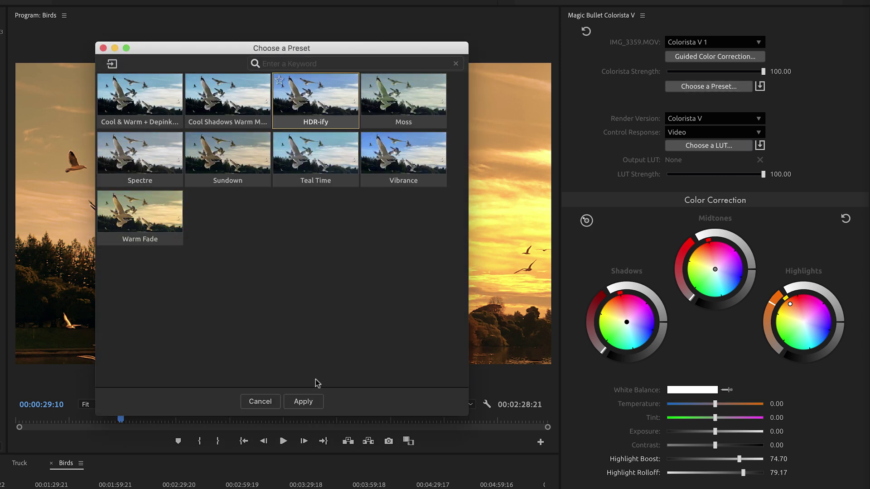
left_click(305, 401)
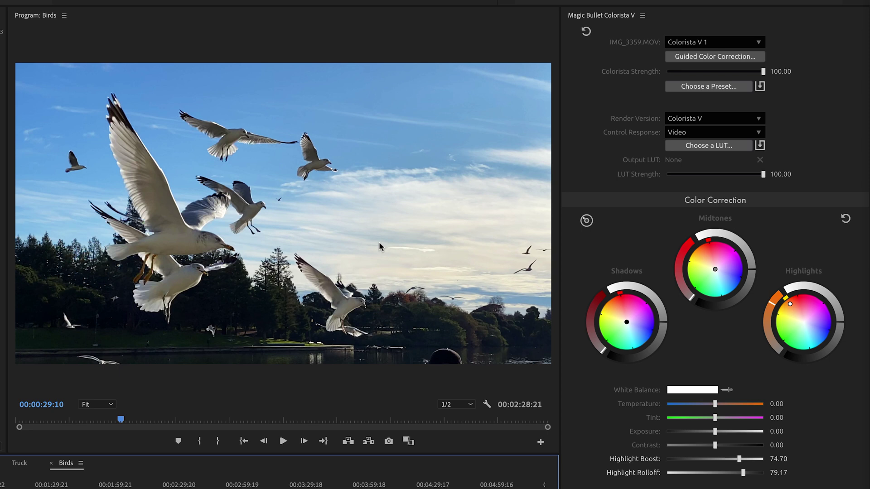
double_click(795, 312)
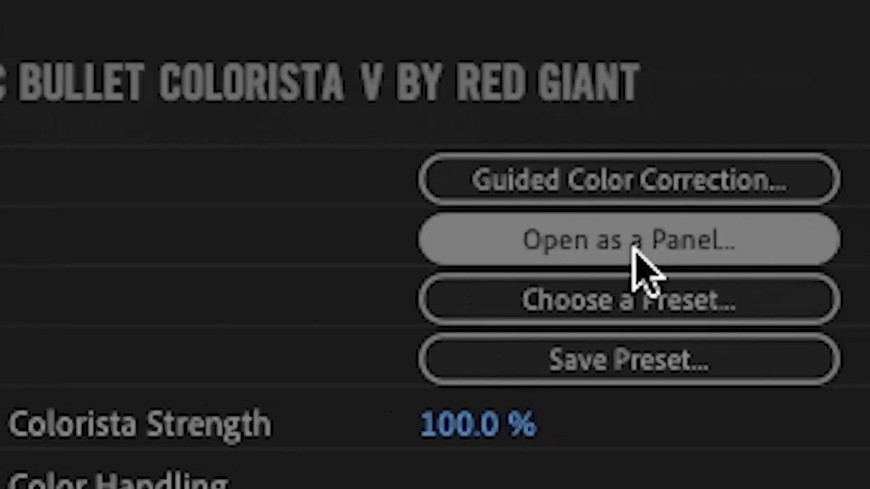
Dock Colorista as its own panel, cool the Temperature toward blue, and raise Highlight Boost to about 63.
left_click(641, 268)
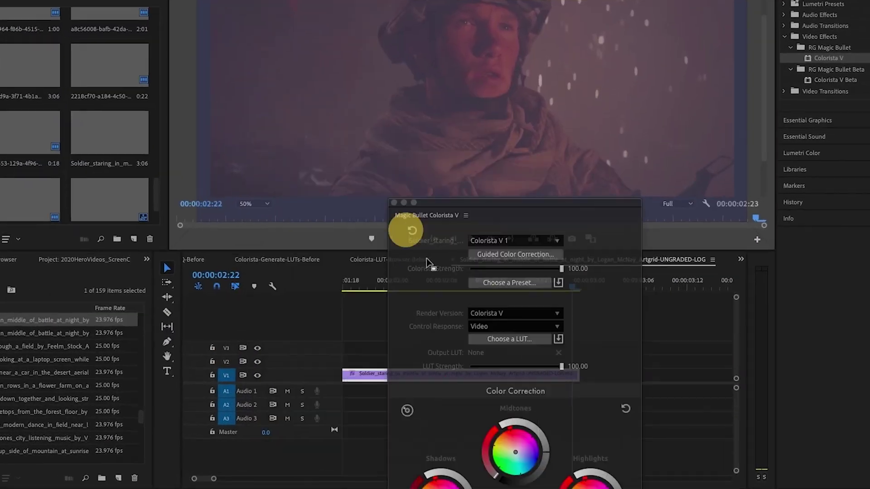
left_click_drag(429, 263, 428, 262)
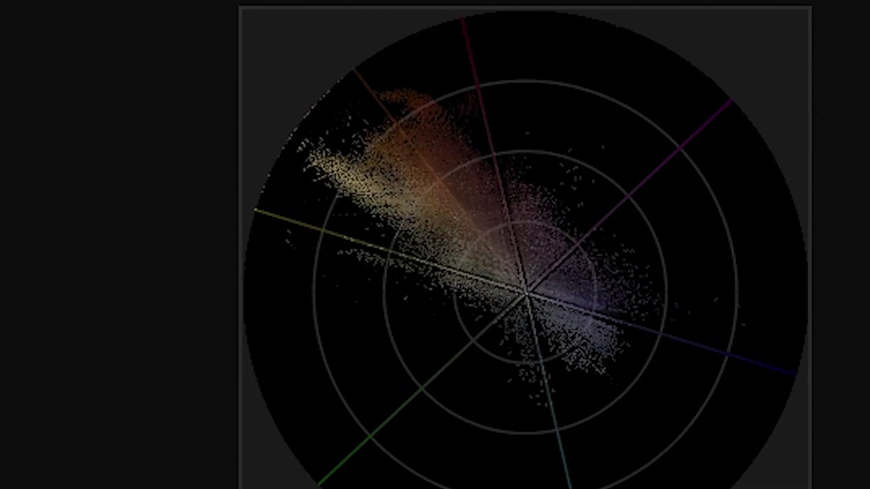
left_click(410, 128)
left_click_drag(410, 128, 363, 130)
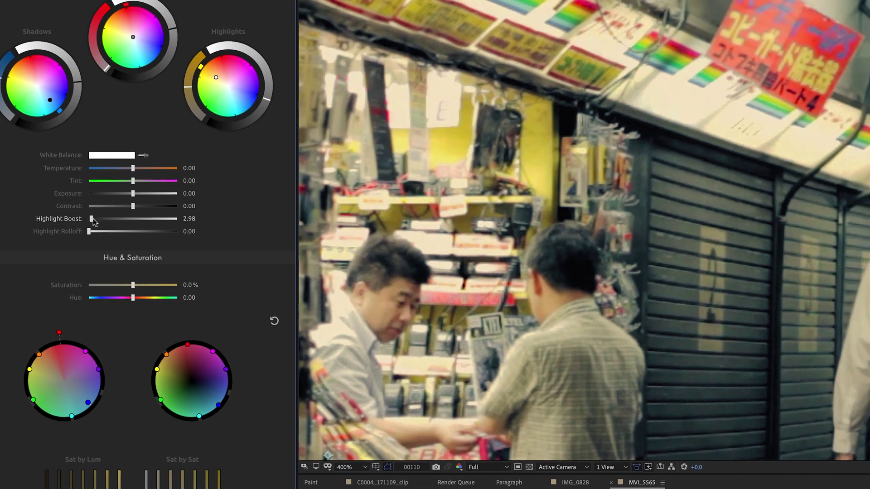
left_click_drag(92, 220, 144, 219)
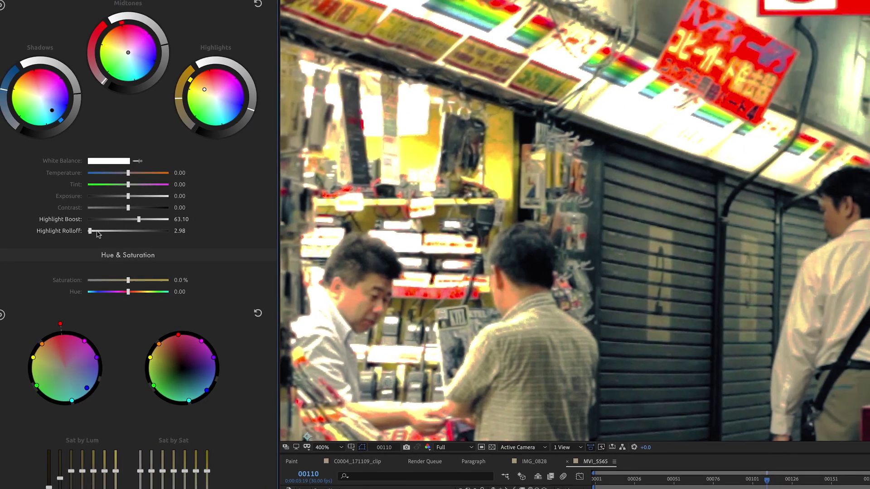
Set Highlight Rolloff to 100.00 and Highlight Regions to -85.71, and boost one saturation band.
left_click_drag(96, 233, 163, 233)
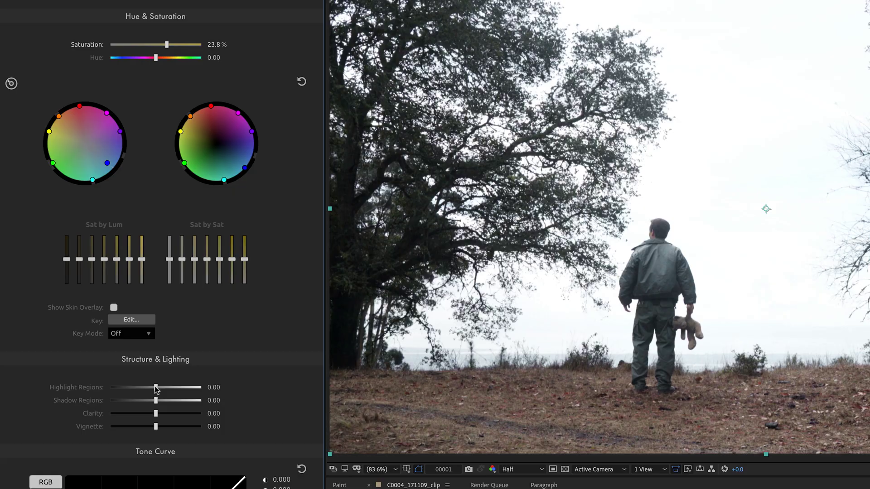
left_click_drag(154, 386, 148, 416)
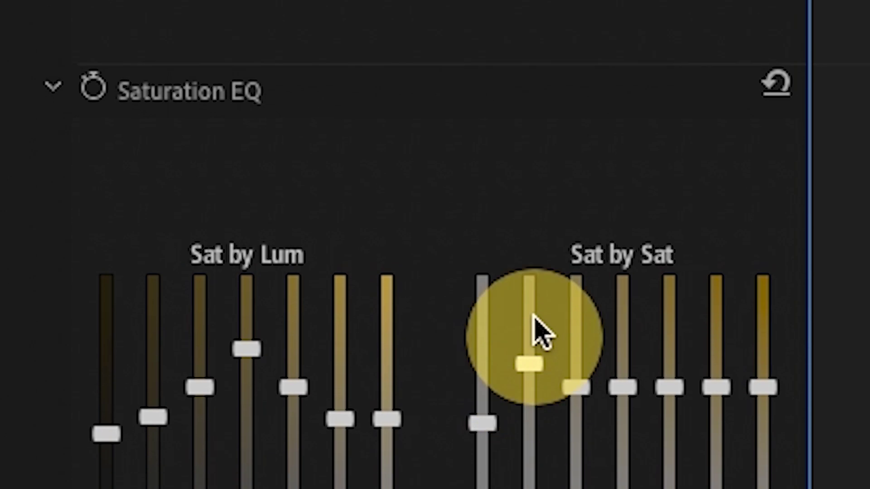
left_click_drag(535, 329, 538, 358)
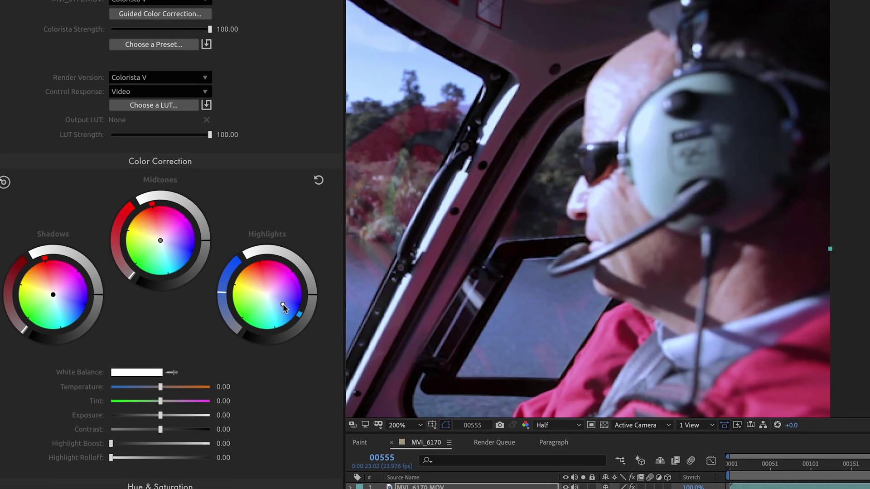
Shift the Highlights colour balance from blue toward yellow.
left_click_drag(276, 308, 268, 302)
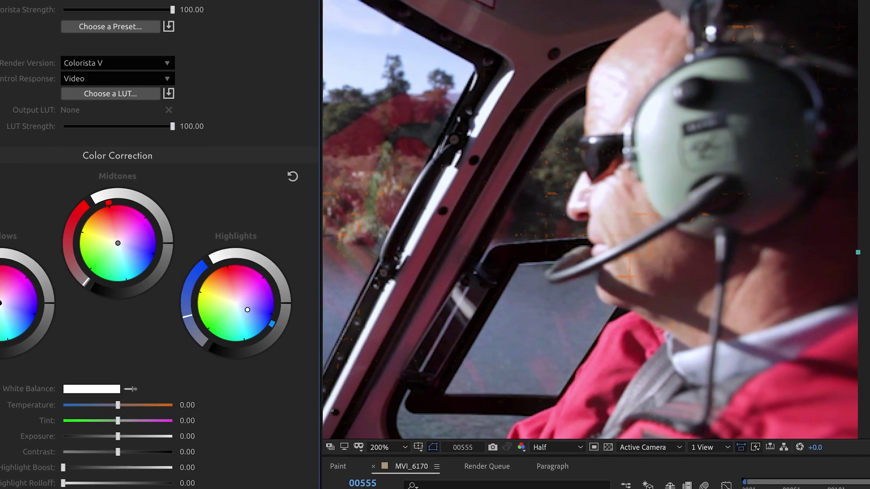
left_click_drag(229, 312, 201, 329)
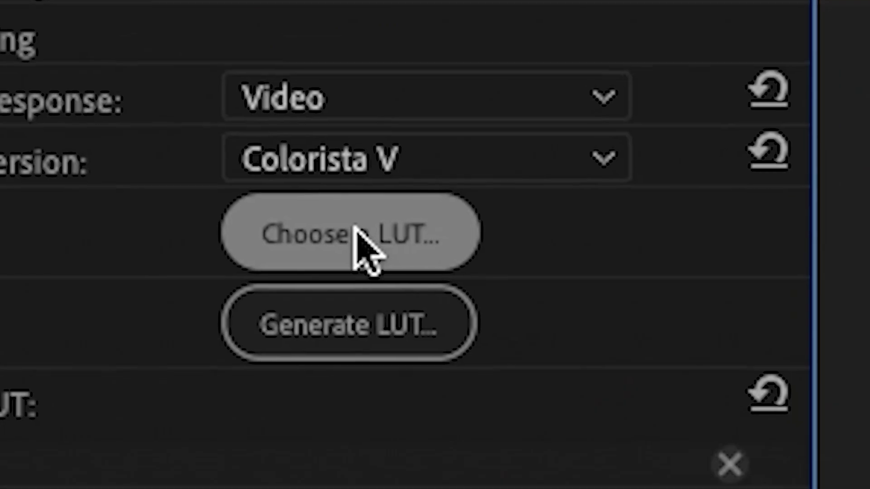
left_click(358, 233)
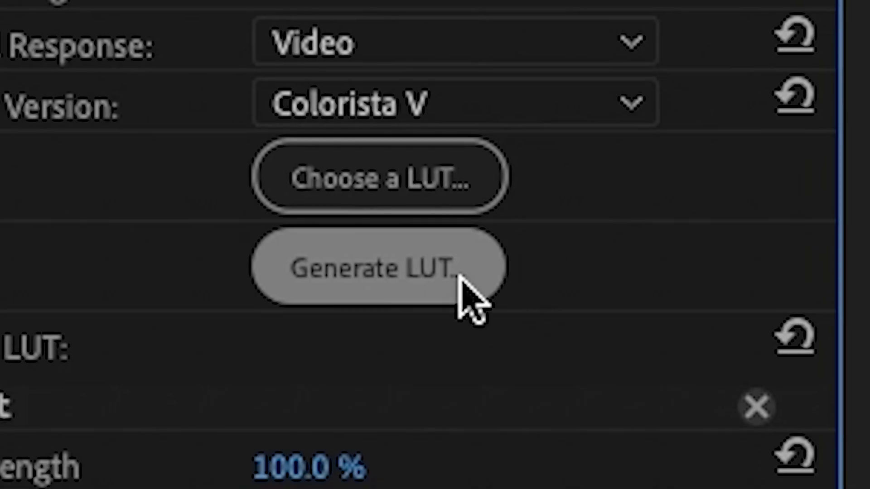
Start generating a new LUT named 'Travel Warm'.
left_click(410, 283)
type("Travel Warm")
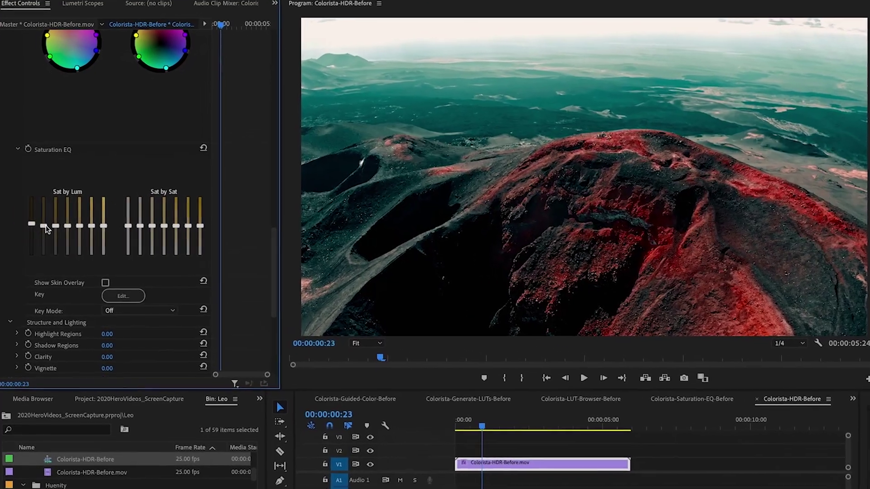
left_click_drag(161, 226, 176, 127)
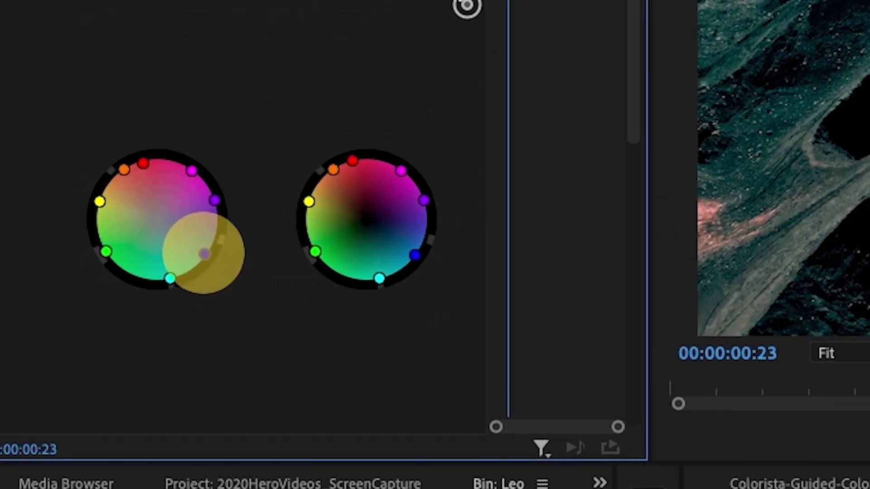